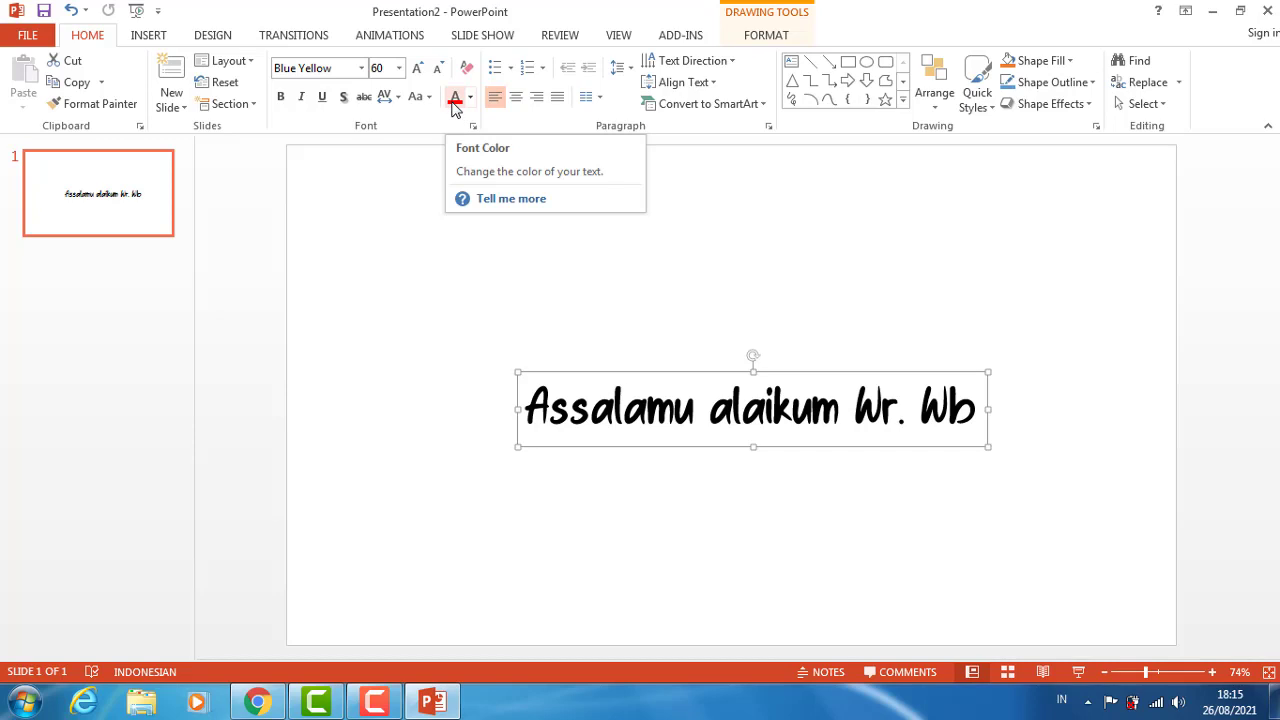
- Colour the greeting text red and open the full colour picker for its font
{"action": "left_click", "coordinate": [455, 100]}
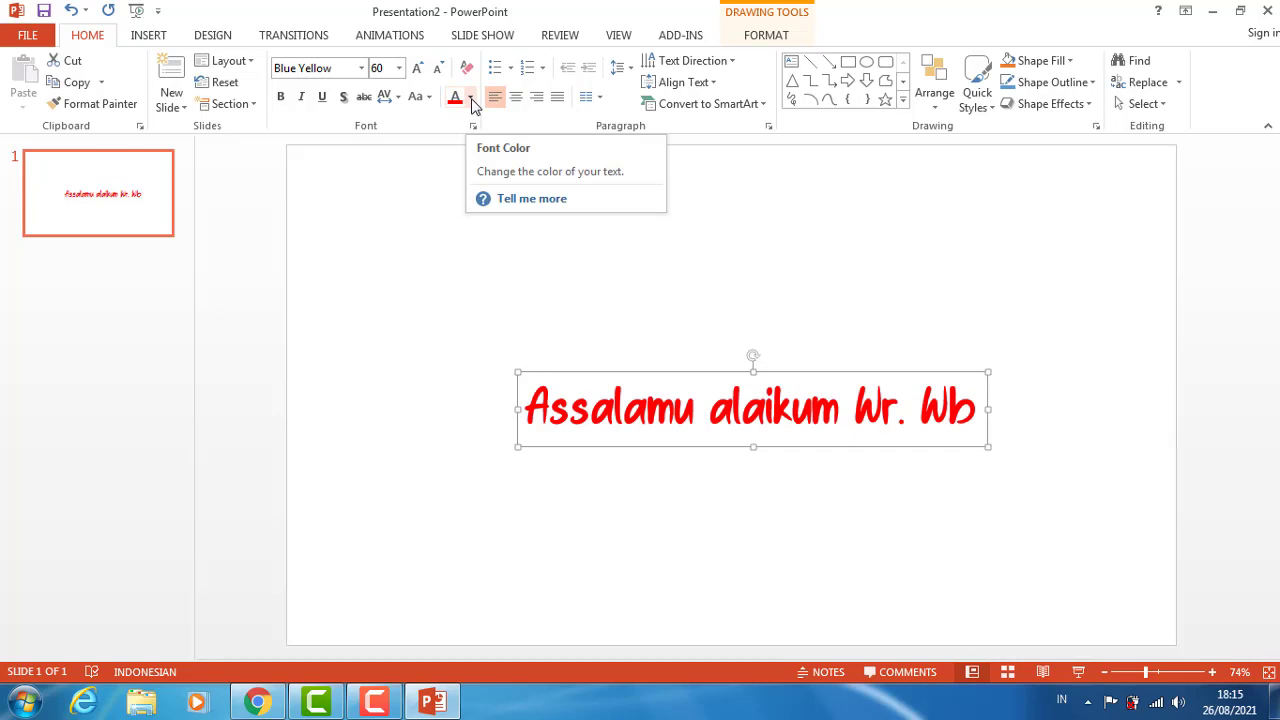
{"action": "left_click", "coordinate": [471, 98]}
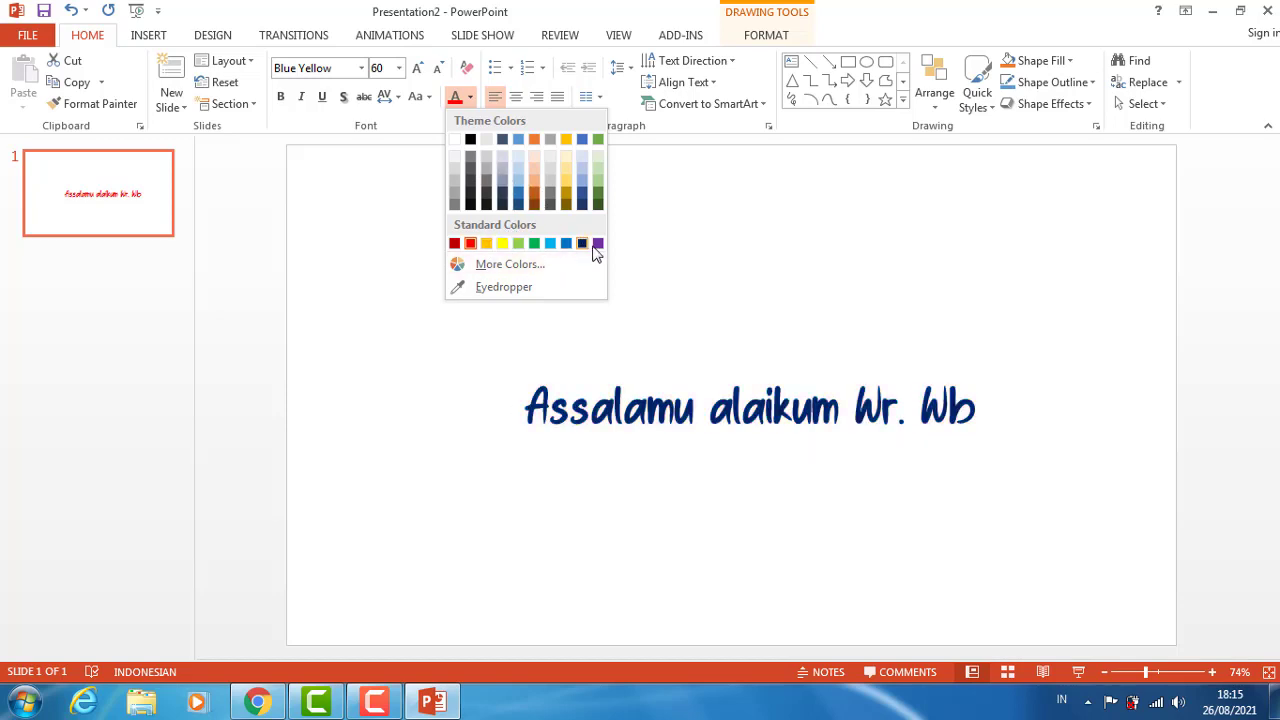
{"action": "left_click", "coordinate": [505, 266]}
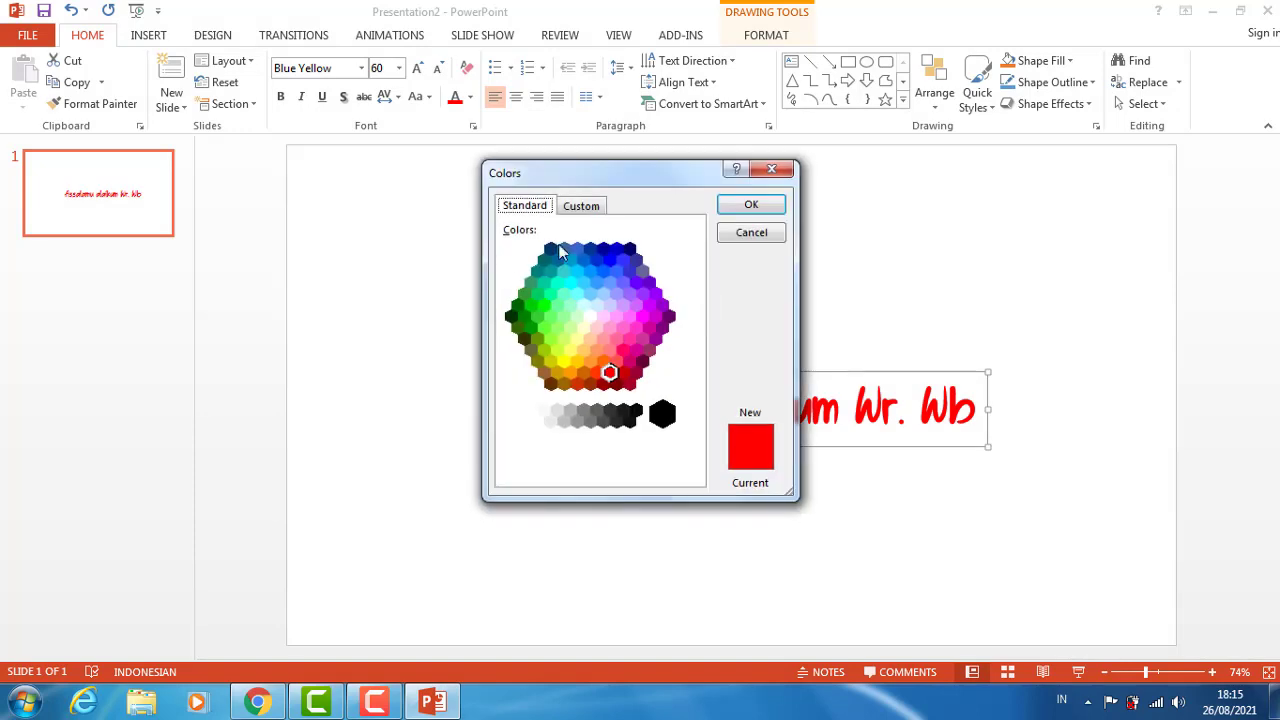
{"action": "left_click_drag", "start_coordinate": [591, 174], "coordinate": [320, 136]}
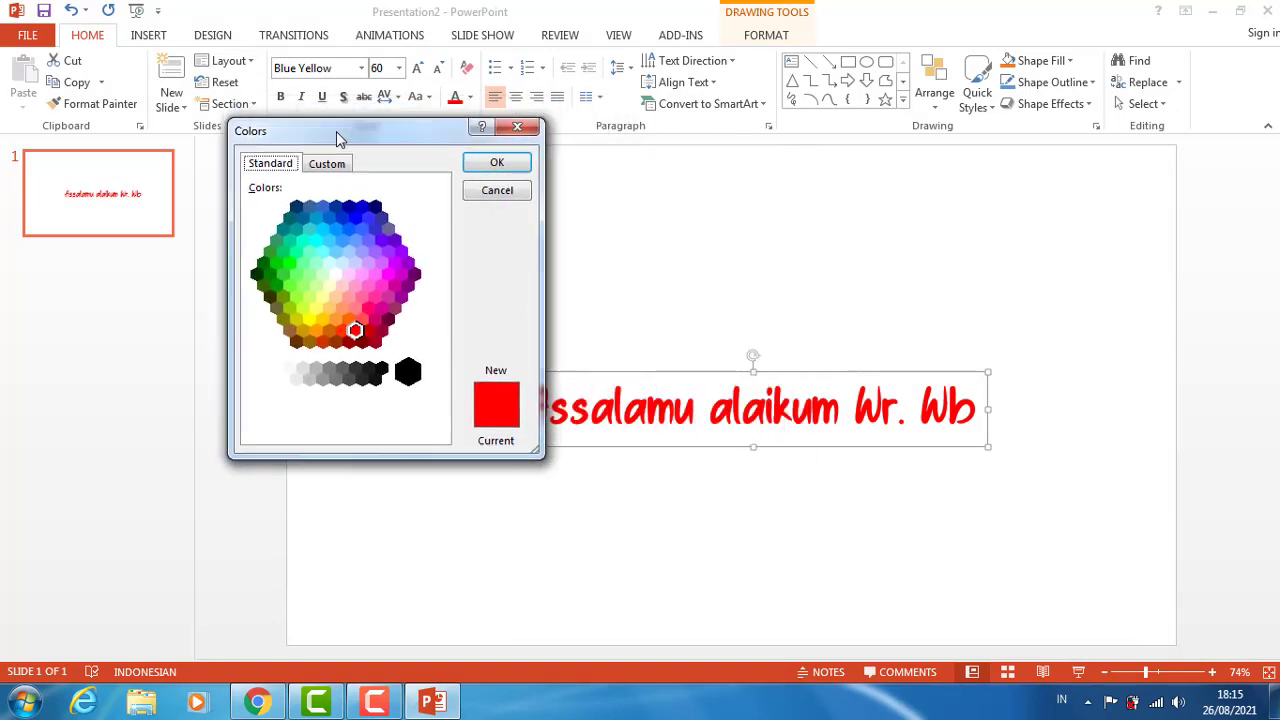
- Try blue, lavender and magenta swatches from the standard colour palette for the greeting text
{"action": "left_click", "coordinate": [380, 286]}
{"action": "left_click", "coordinate": [363, 240]}
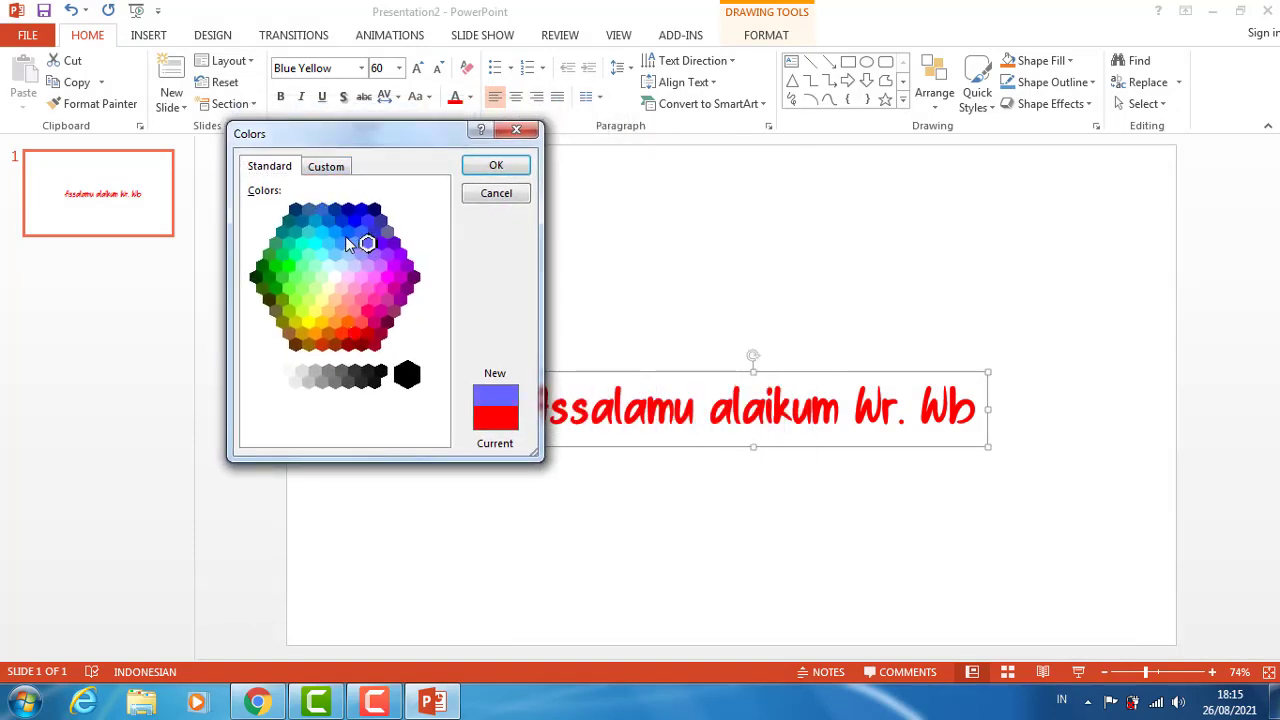
{"action": "left_click", "coordinate": [355, 265]}
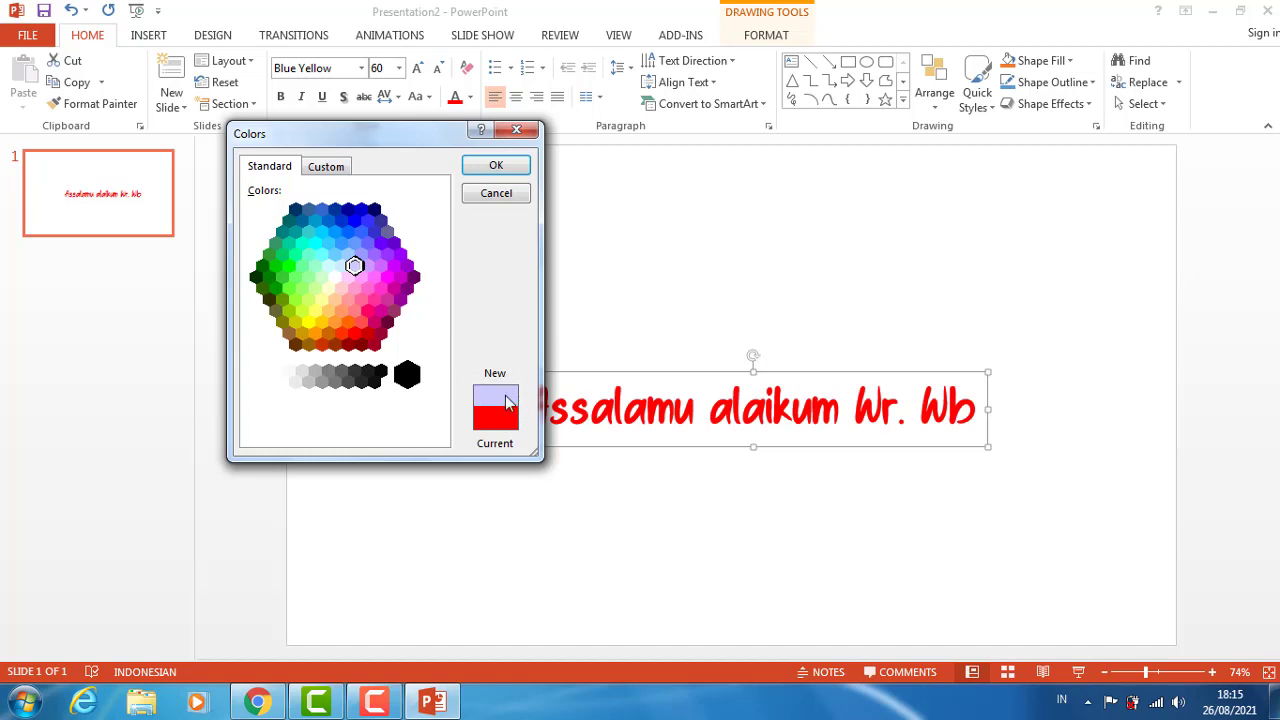
{"action": "left_click", "coordinate": [390, 278]}
{"action": "left_click", "coordinate": [400, 296]}
{"action": "left_click", "coordinate": [380, 286]}
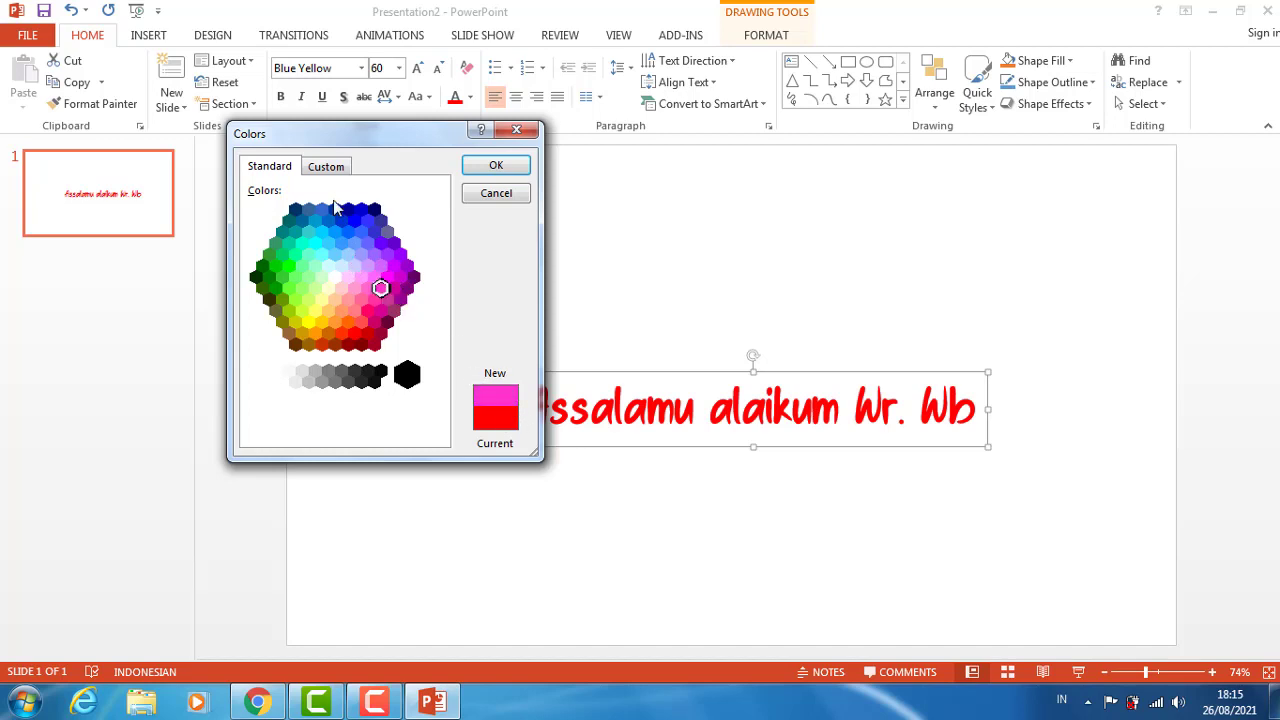
- Try custom purple, blue and green shades for the greeting text, adjusting their brightness
{"action": "left_click", "coordinate": [325, 167]}
{"action": "left_click", "coordinate": [366, 245]}
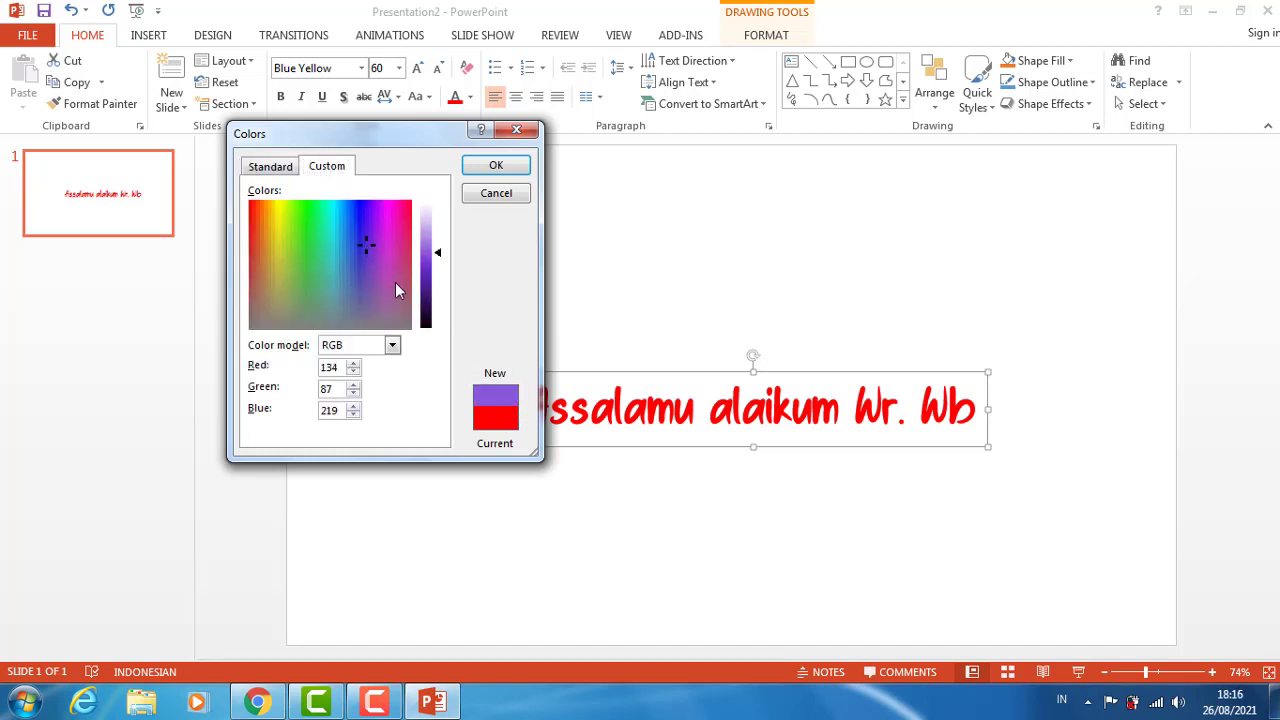
{"action": "left_click", "coordinate": [370, 275]}
{"action": "mouse_move", "coordinate": [436, 255]}
{"action": "left_mouse_down"}
{"action": "mouse_move", "coordinate": [460, 314]}
{"action": "mouse_move", "coordinate": [437, 240]}
{"action": "mouse_move", "coordinate": [451, 294]}
{"action": "mouse_move", "coordinate": [446, 249]}
{"action": "left_mouse_up"}
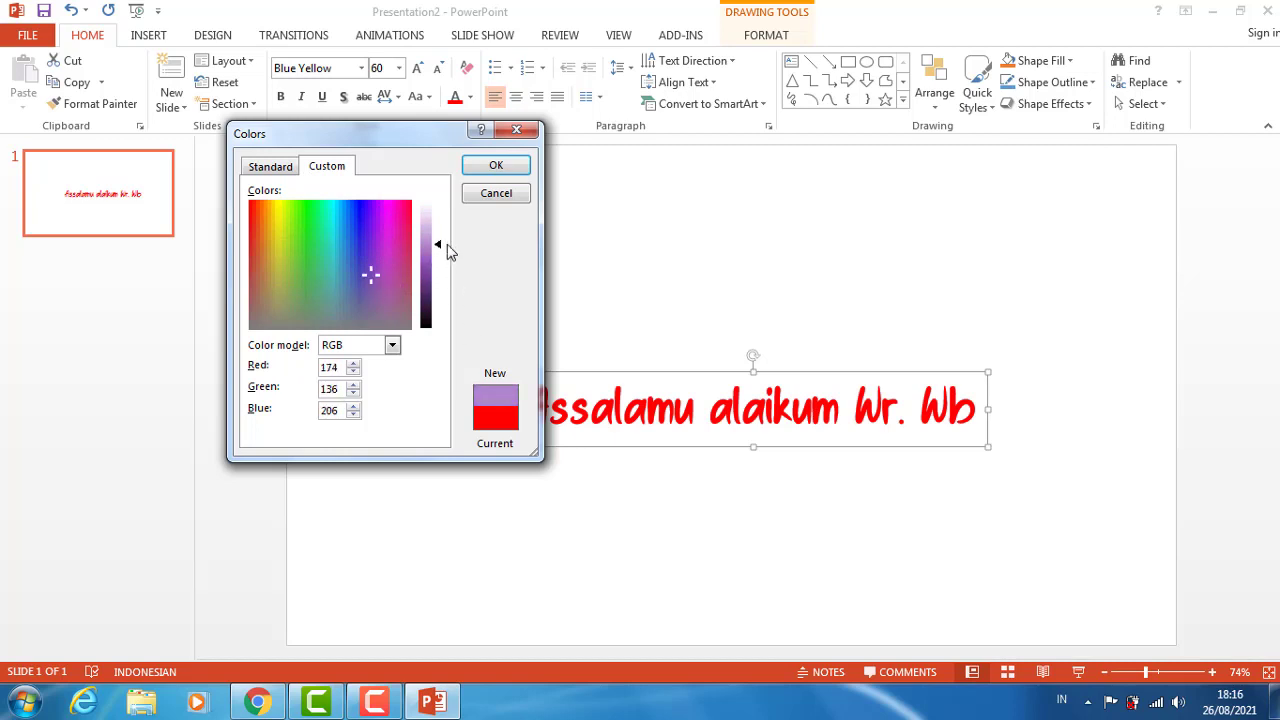
{"action": "left_click", "coordinate": [383, 214]}
{"action": "left_click", "coordinate": [351, 216]}
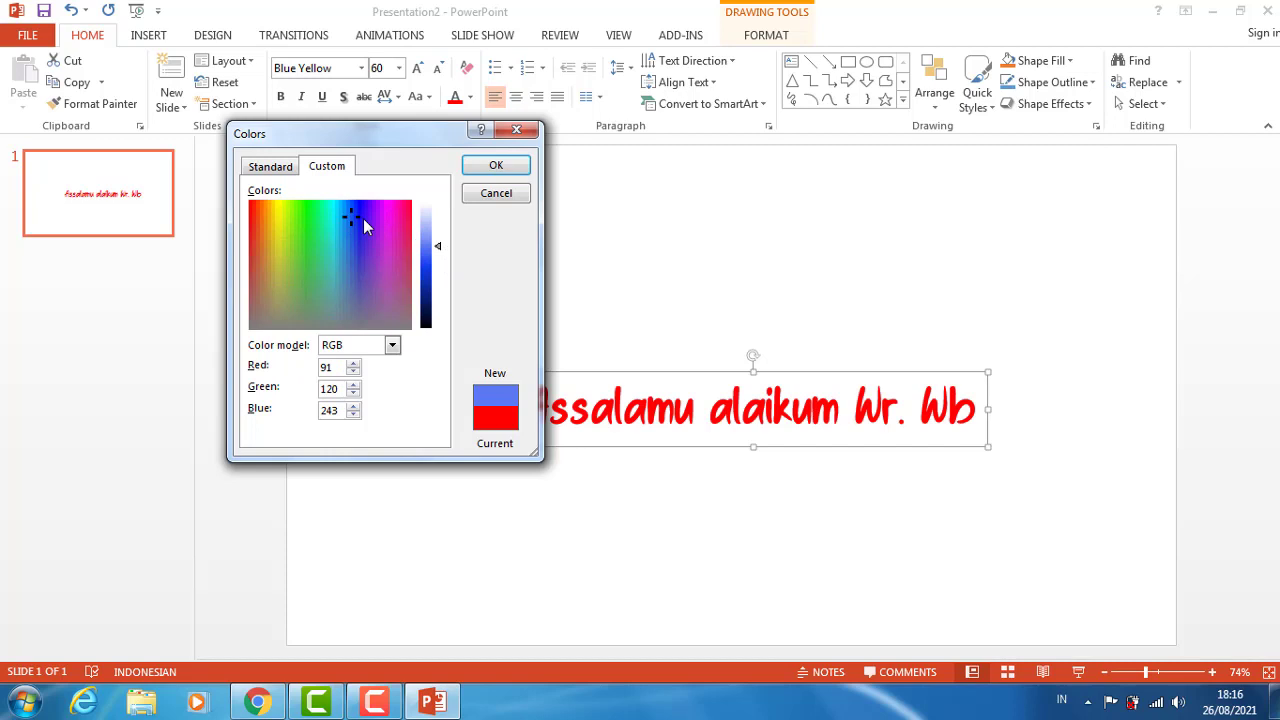
{"action": "left_click", "coordinate": [310, 216]}
{"action": "mouse_move", "coordinate": [437, 255]}
{"action": "left_mouse_down"}
{"action": "mouse_move", "coordinate": [457, 286]}
{"action": "mouse_move", "coordinate": [446, 251]}
{"action": "left_mouse_up"}
- Apply a dark blue from the standard palette to the greeting text and move its text box to the slide's horizontal centre
{"action": "left_click", "coordinate": [280, 168]}
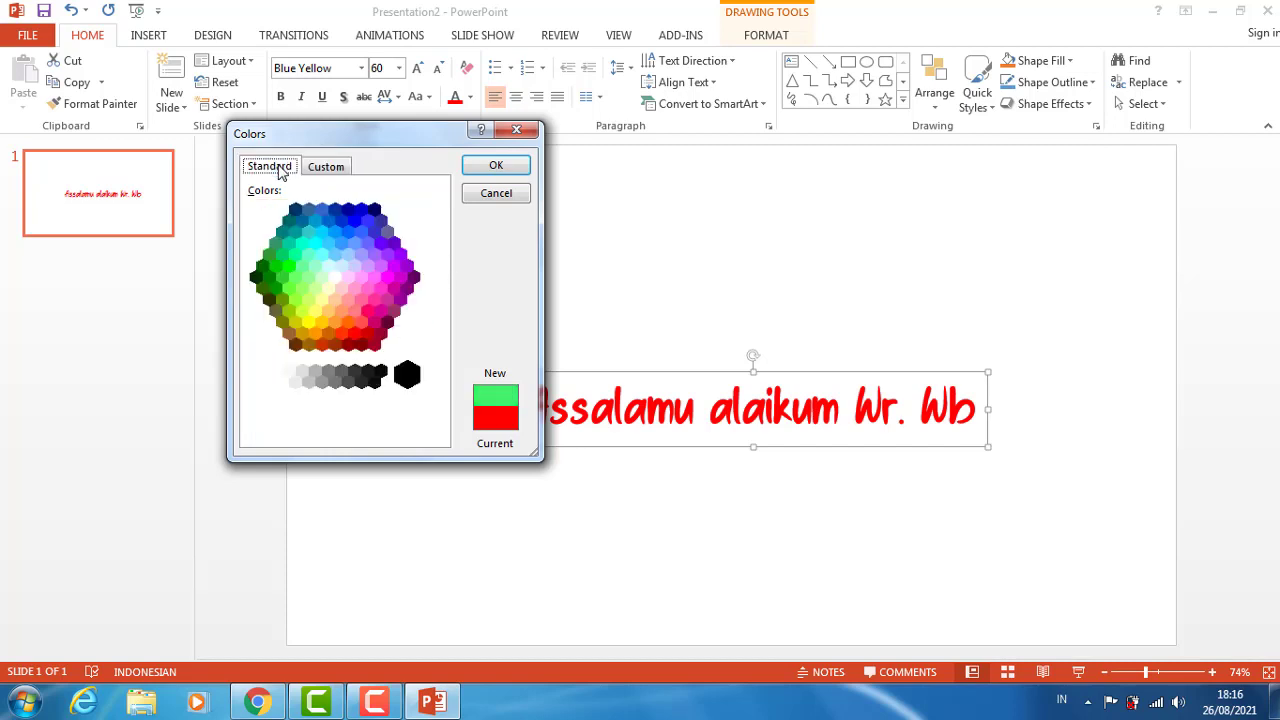
{"action": "left_click", "coordinate": [318, 240]}
{"action": "left_click", "coordinate": [320, 231]}
{"action": "left_click", "coordinate": [302, 220]}
{"action": "left_click", "coordinate": [487, 170]}
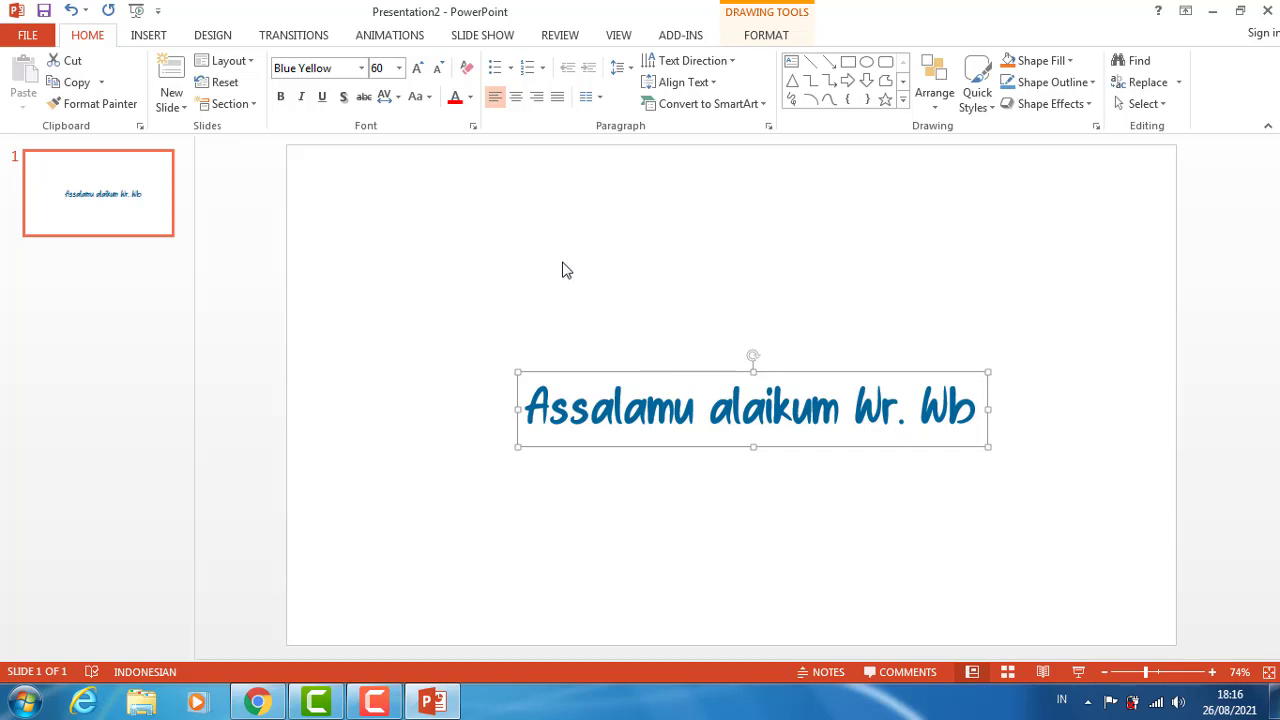
{"action": "left_click_drag", "start_coordinate": [697, 374], "coordinate": [674, 382]}
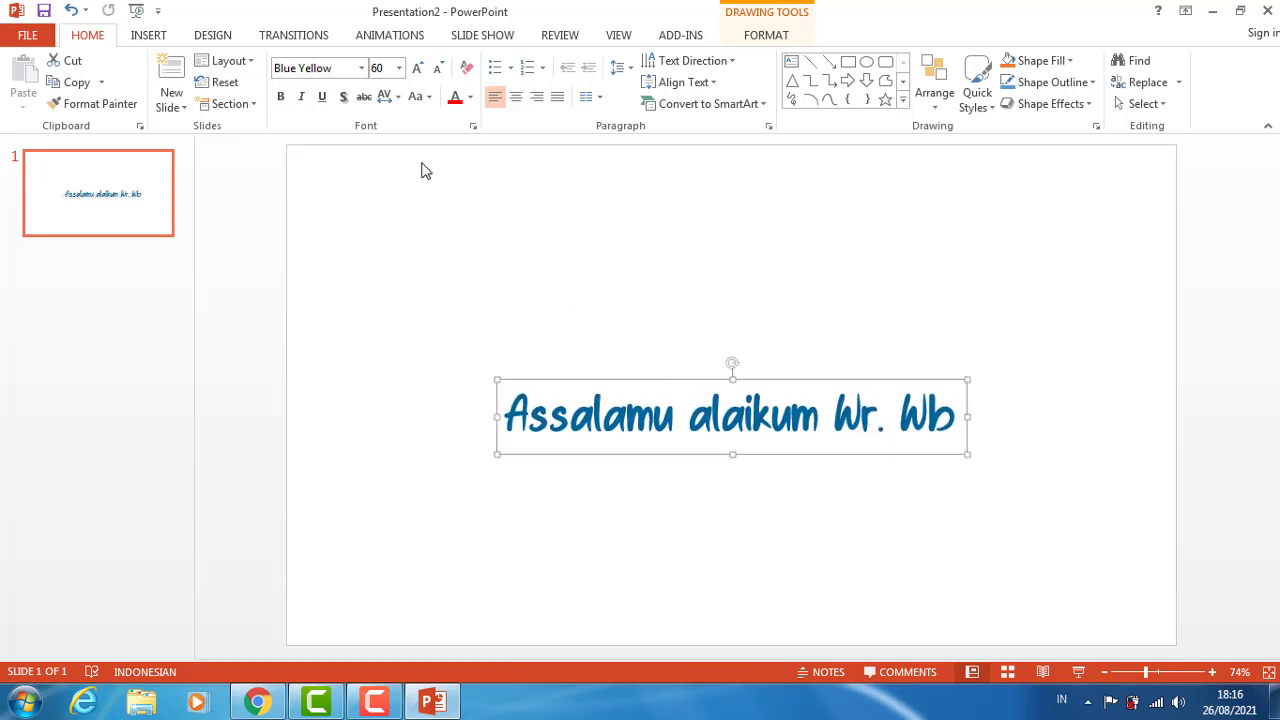
- Add a text box below the greeting reading "By:" followed by the author's title and name
{"action": "left_click", "coordinate": [148, 35]}
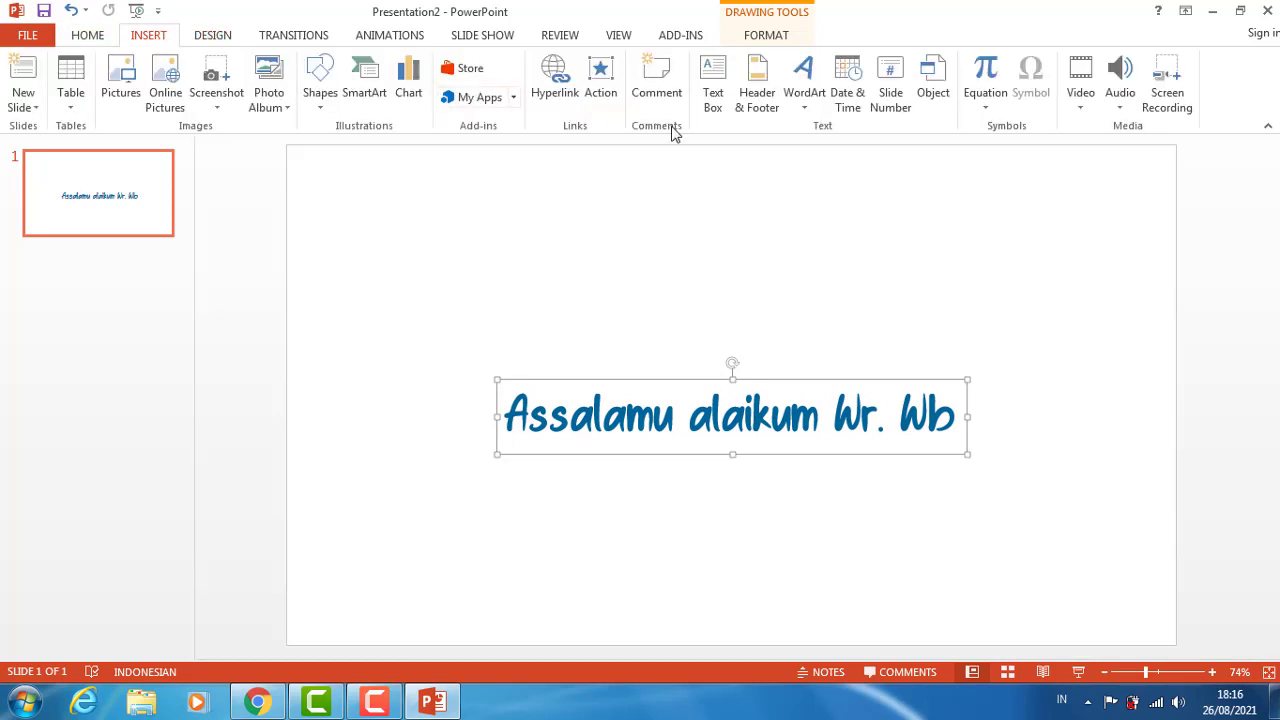
{"action": "left_click", "coordinate": [712, 88]}
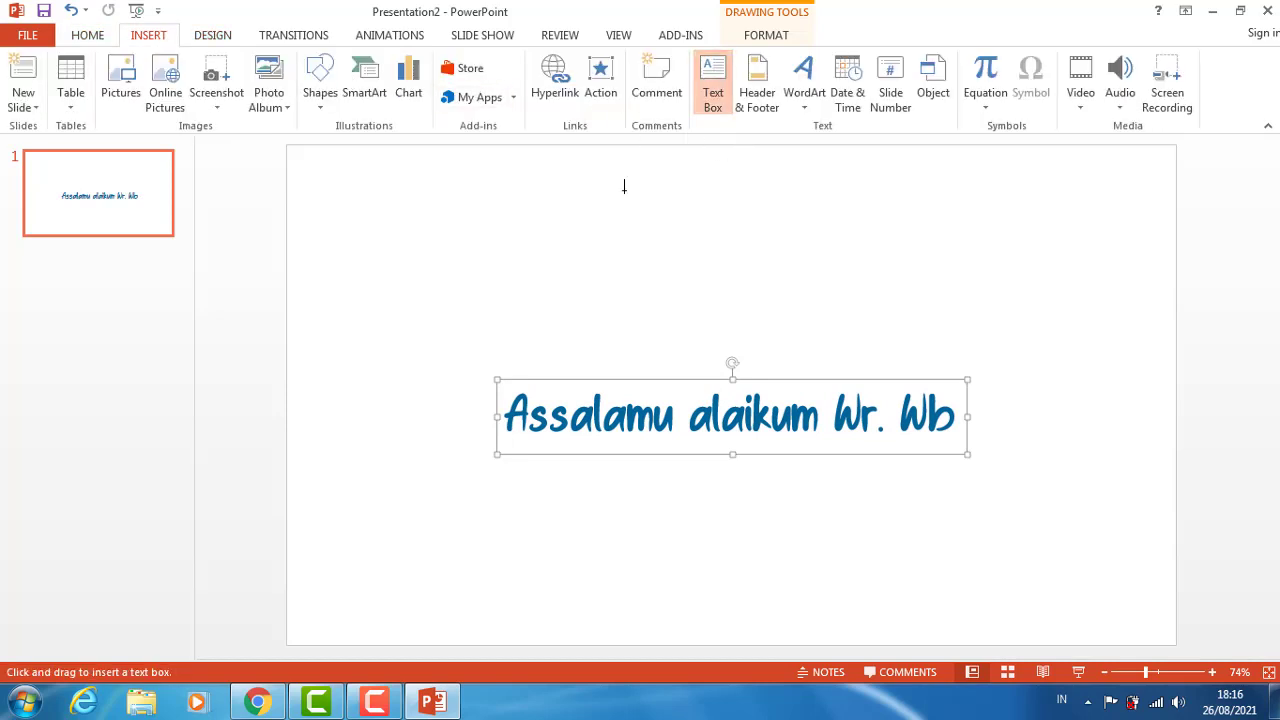
{"action": "left_click", "coordinate": [521, 487]}
{"action": "type", "text": "B"}
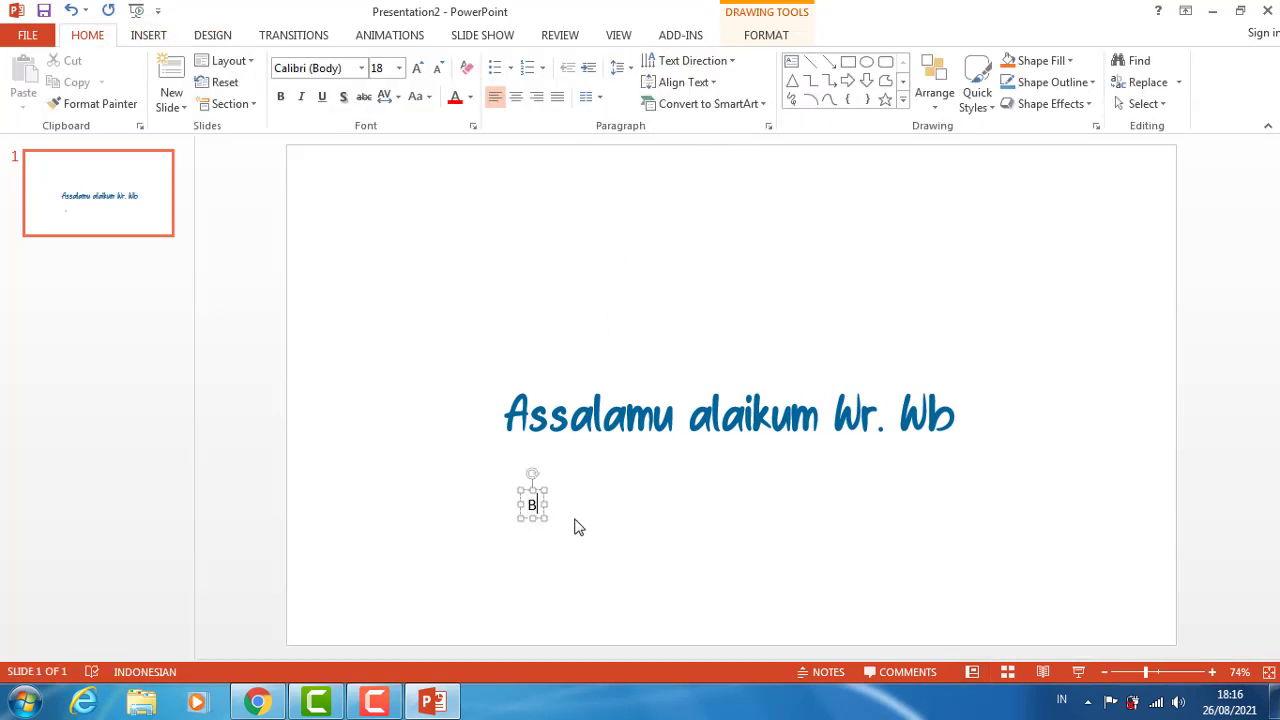
{"action": "type", "text": "y:"}
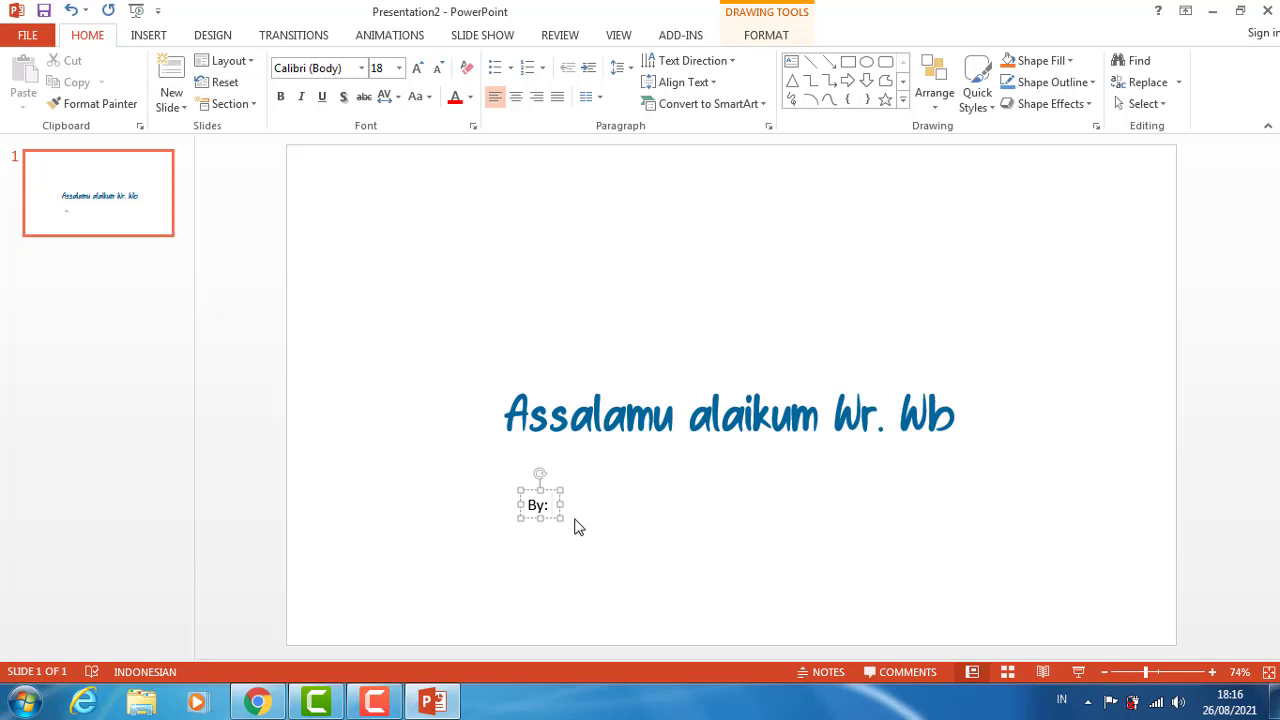
{"action": "type", "text": "ust. RGa"}
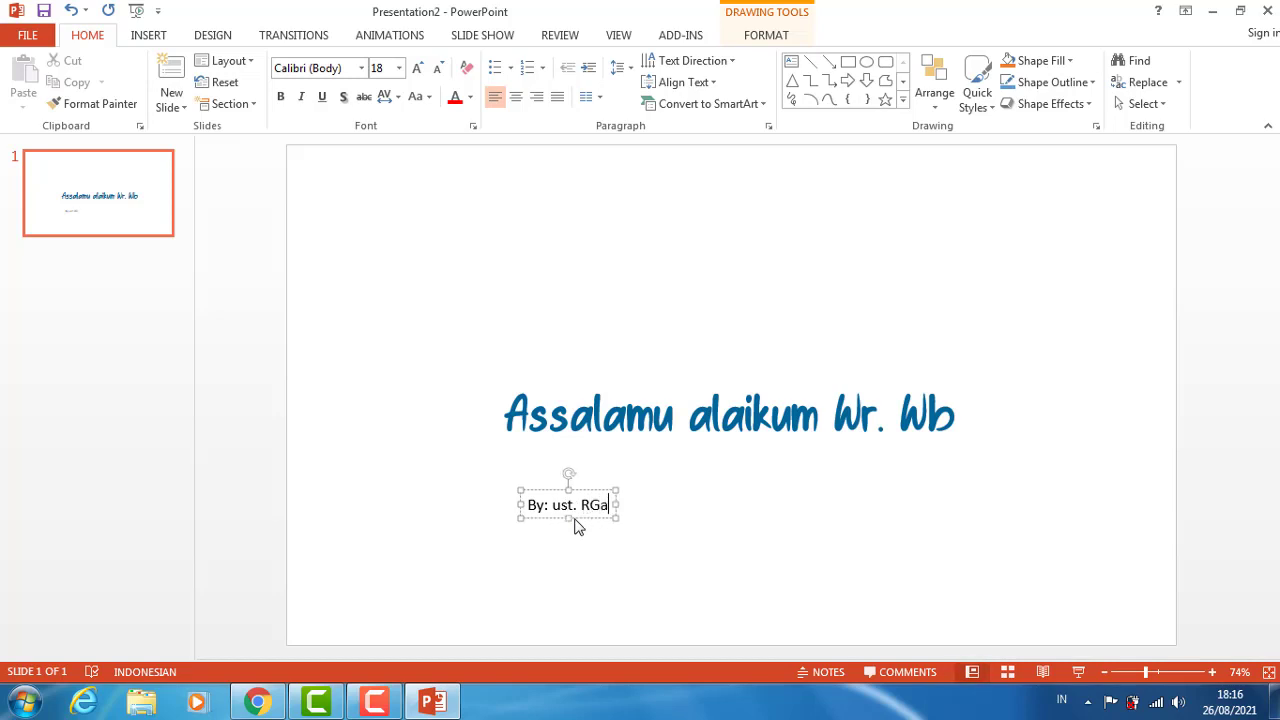
{"action": "type", "text": "n"}
{"action": "left_click", "coordinate": [269, 357]}
{"action": "left_click", "coordinate": [571, 507]}
{"action": "left_click", "coordinate": [361, 68]}
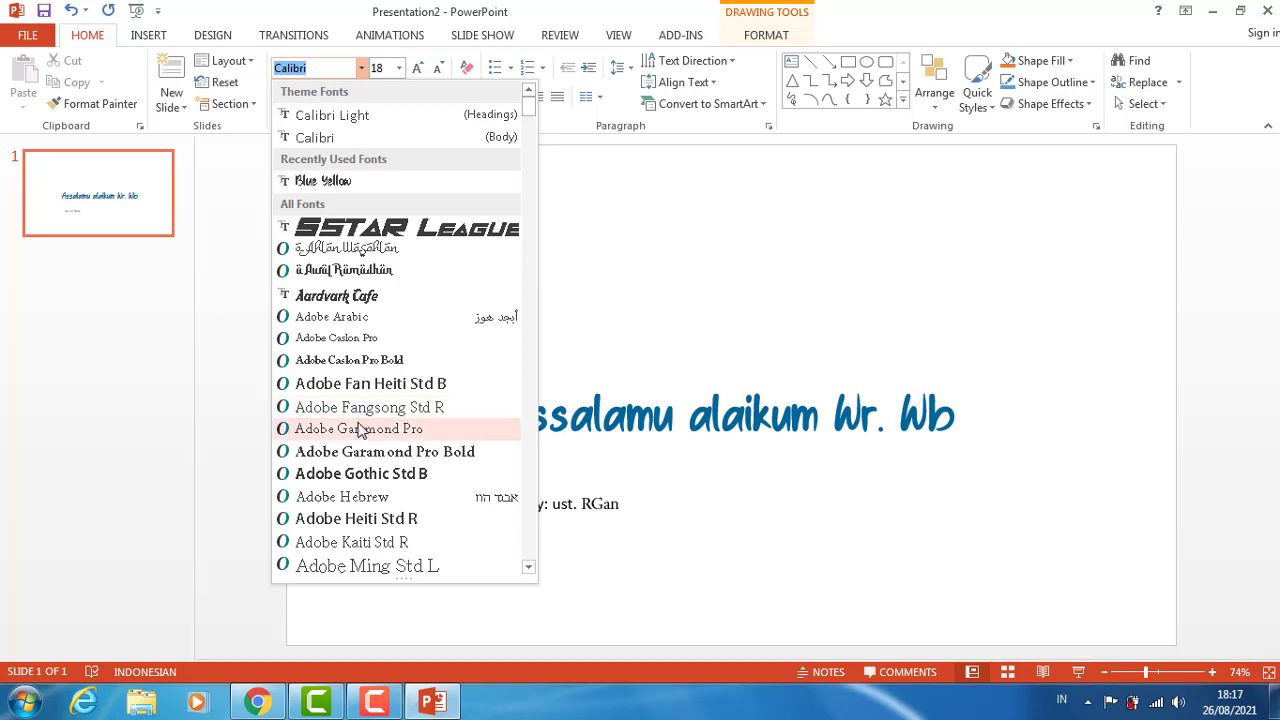
{"action": "left_click", "coordinate": [592, 504]}
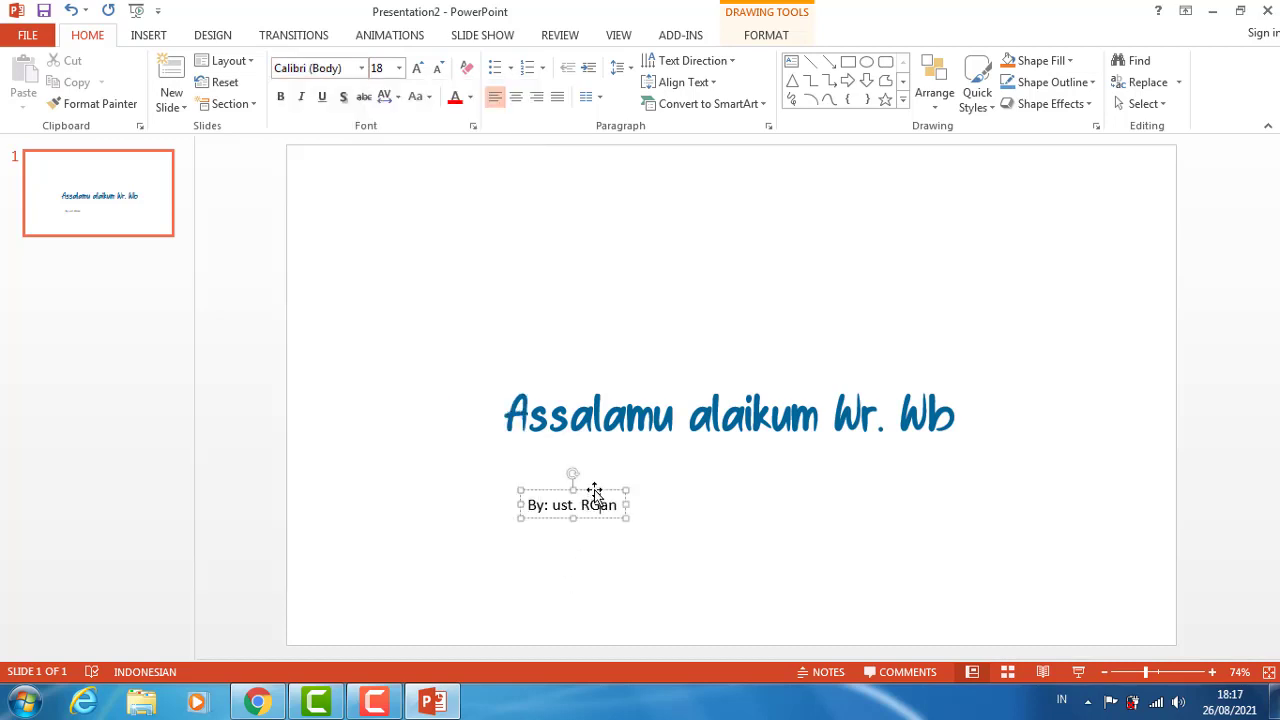
{"action": "triple_click", "coordinate": [575, 504]}
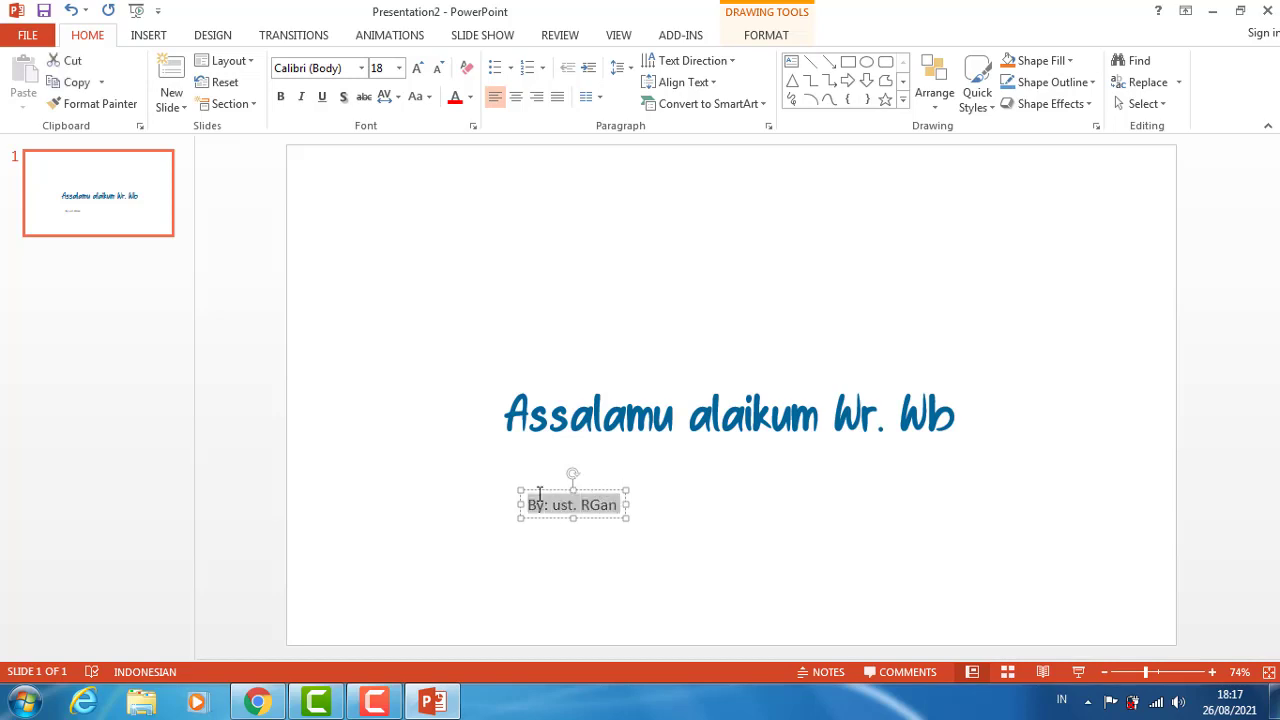
- Set the author line's font to Britannic Bold and place it directly beneath the start of the greeting
{"action": "left_click", "coordinate": [515, 505]}
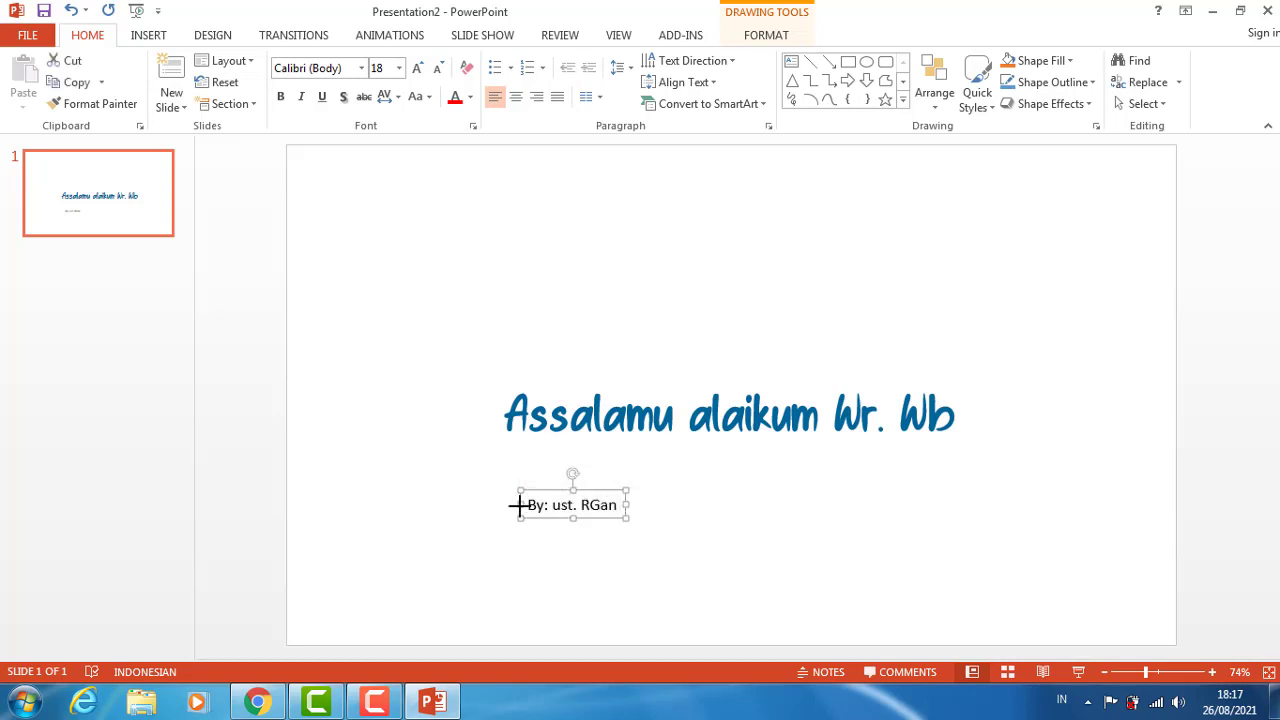
{"action": "left_click", "coordinate": [362, 67]}
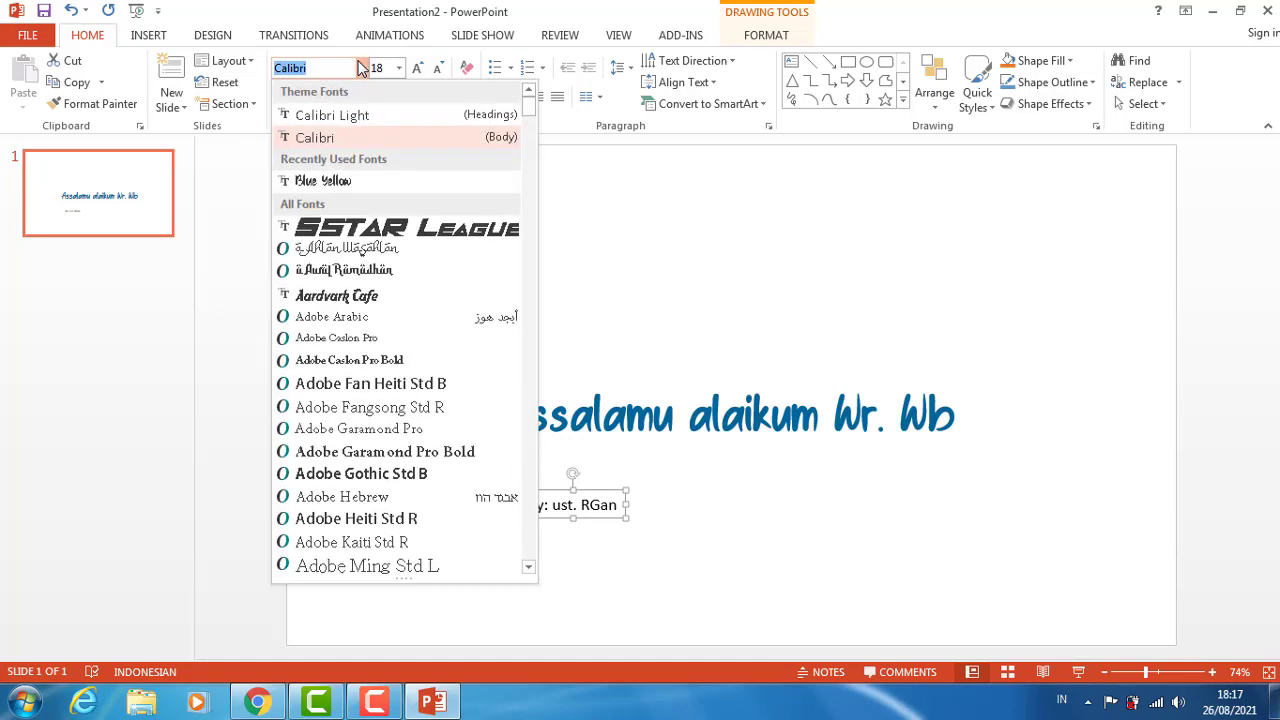
{"action": "scroll", "coordinate": [345, 410], "scroll_direction": "down", "scroll_amount": 3}
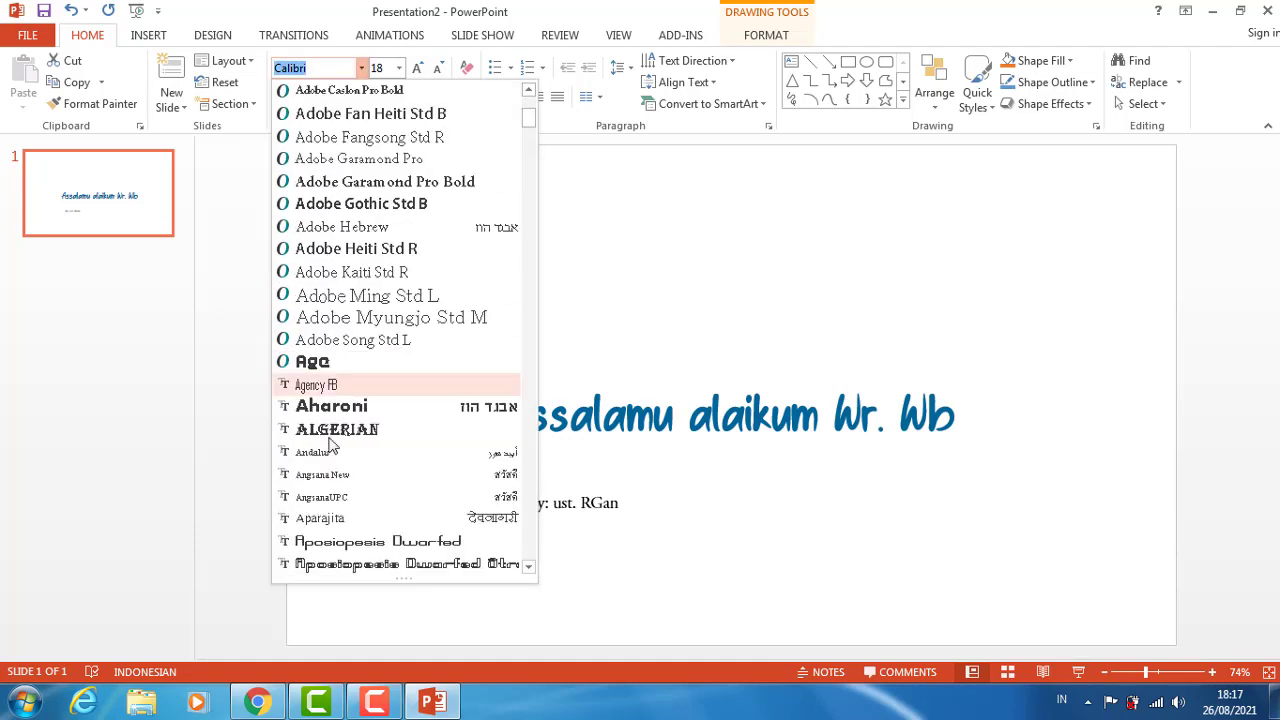
{"action": "scroll", "coordinate": [352, 400], "scroll_direction": "down", "scroll_amount": 9}
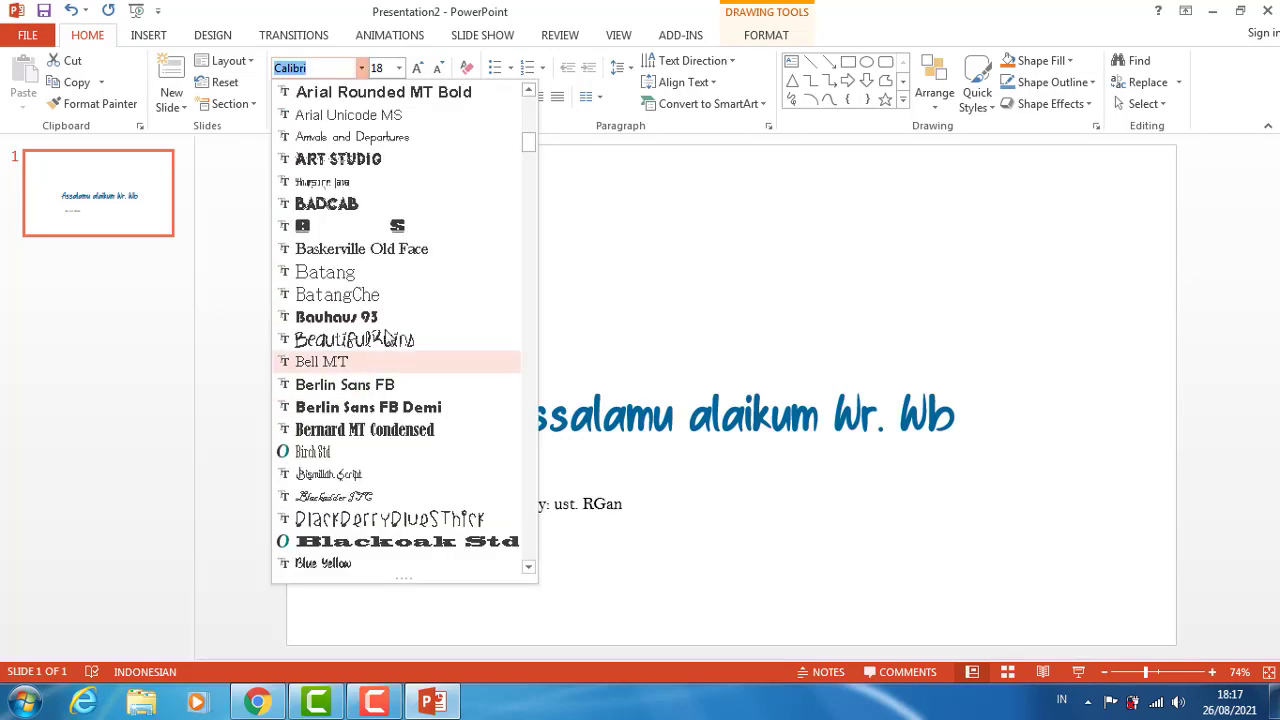
{"action": "scroll", "coordinate": [418, 460], "scroll_direction": "down", "scroll_amount": 6}
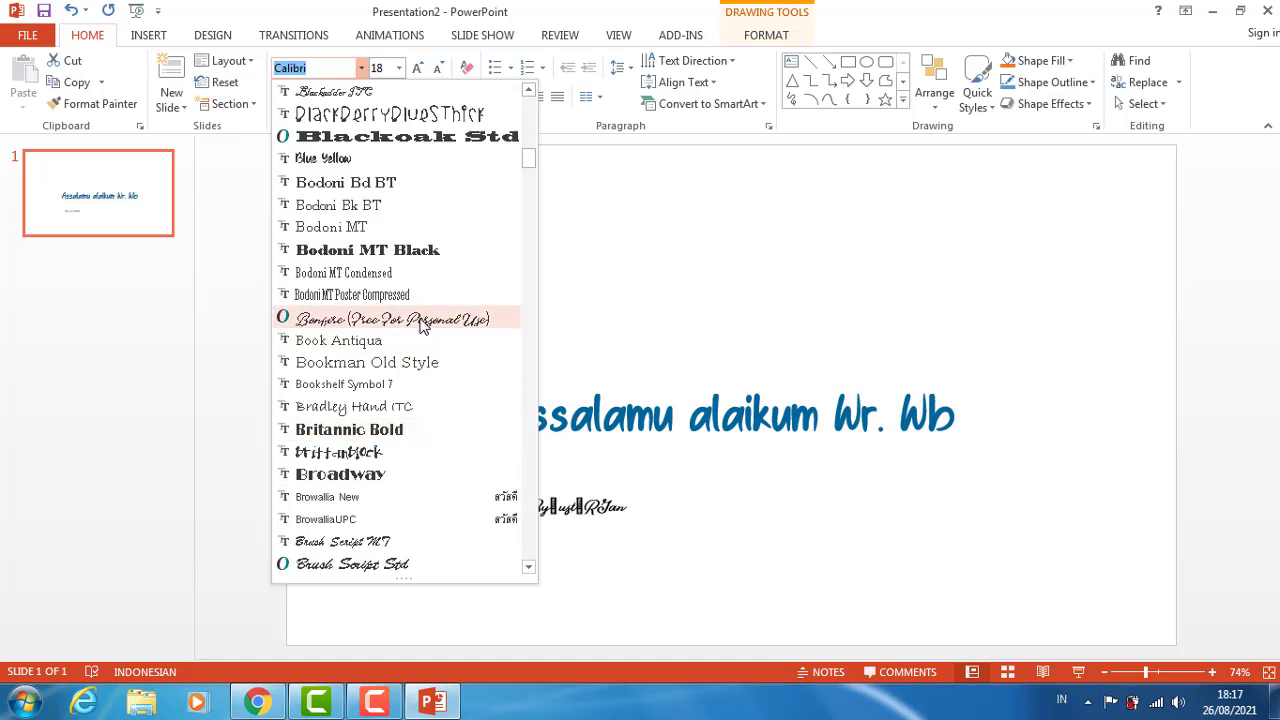
{"action": "left_click", "coordinate": [380, 436]}
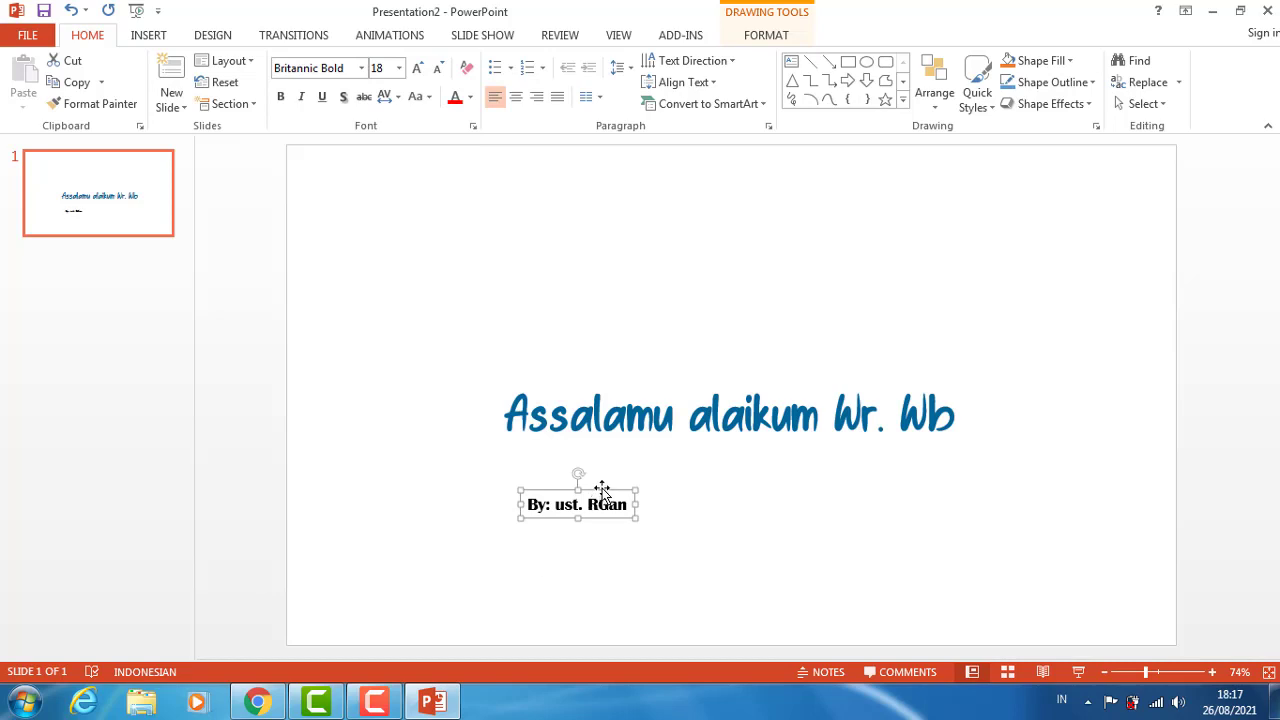
{"action": "left_click_drag", "start_coordinate": [600, 492], "coordinate": [584, 449]}
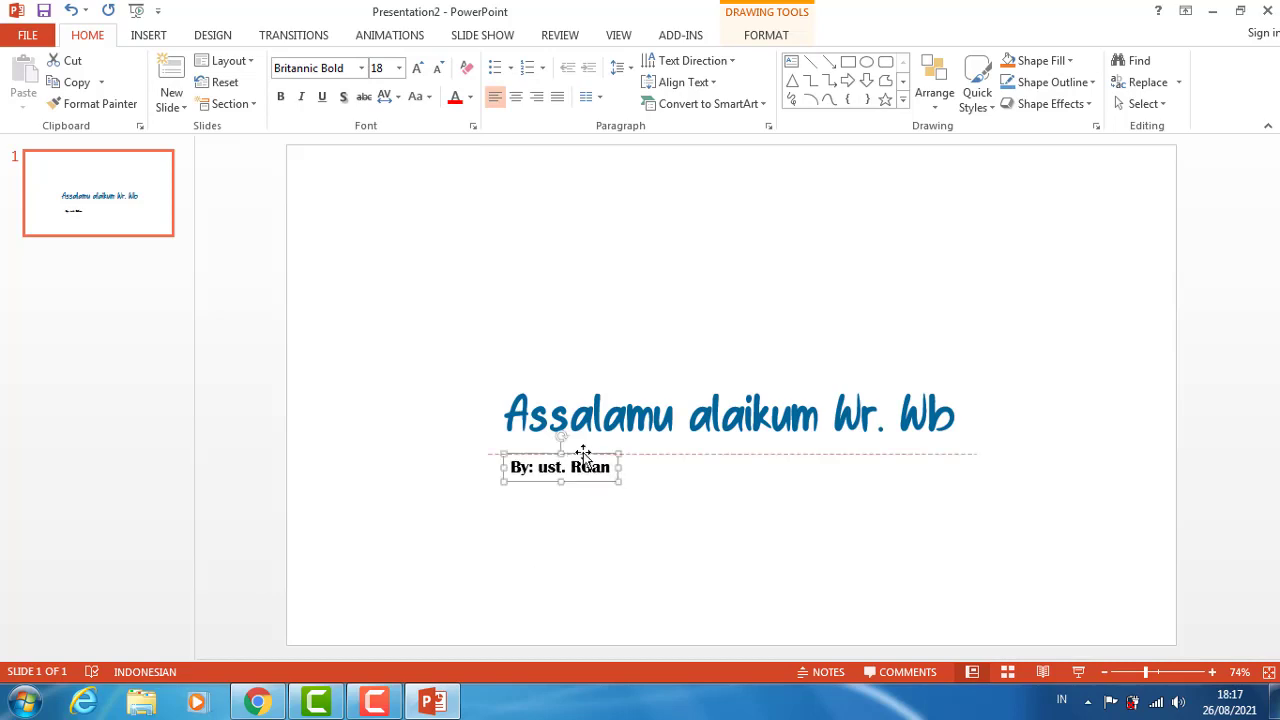
{"action": "left_click", "coordinate": [224, 232]}
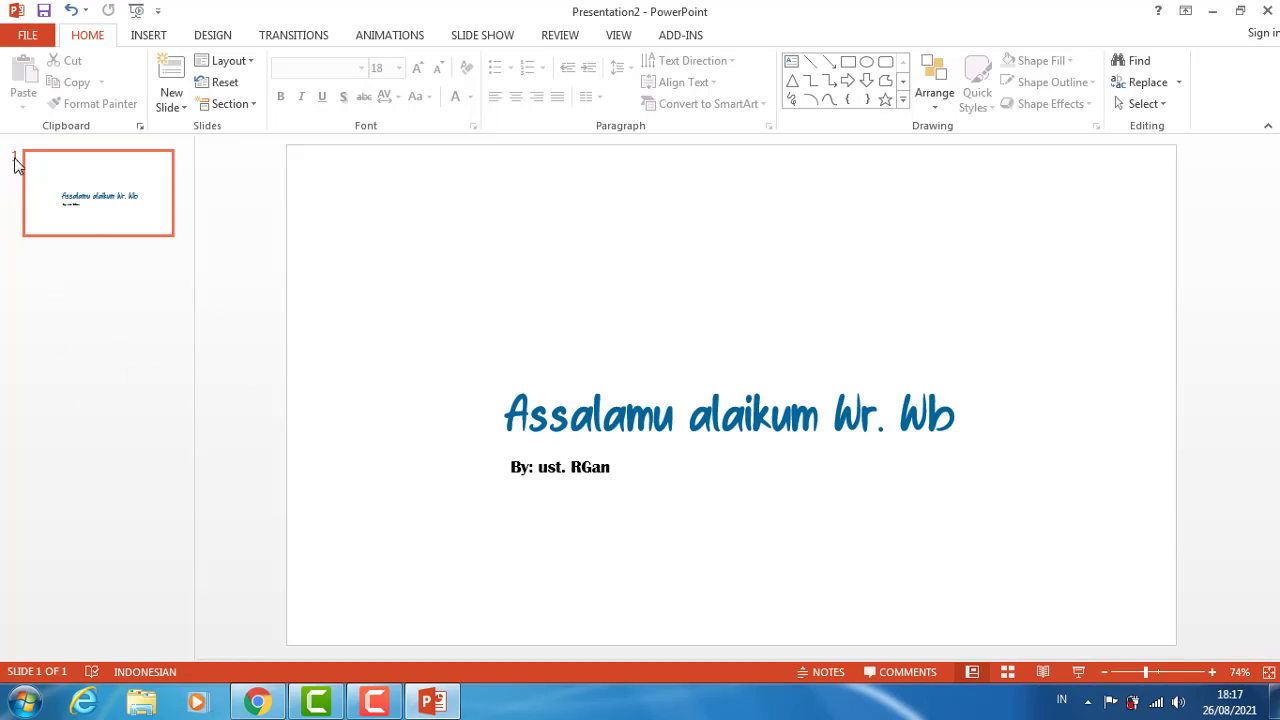
- Add a new slide after slide 1 and delete its title and content placeholders
{"action": "right_click", "coordinate": [74, 281]}
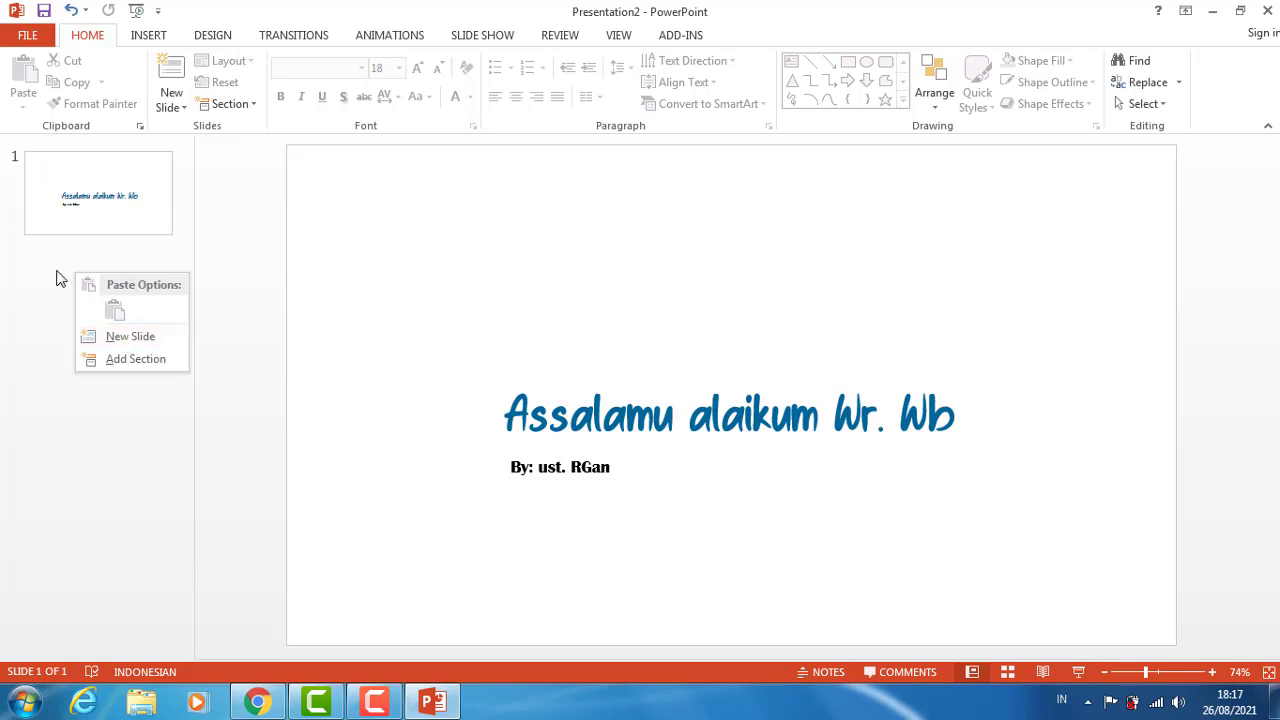
{"action": "right_click", "coordinate": [57, 271]}
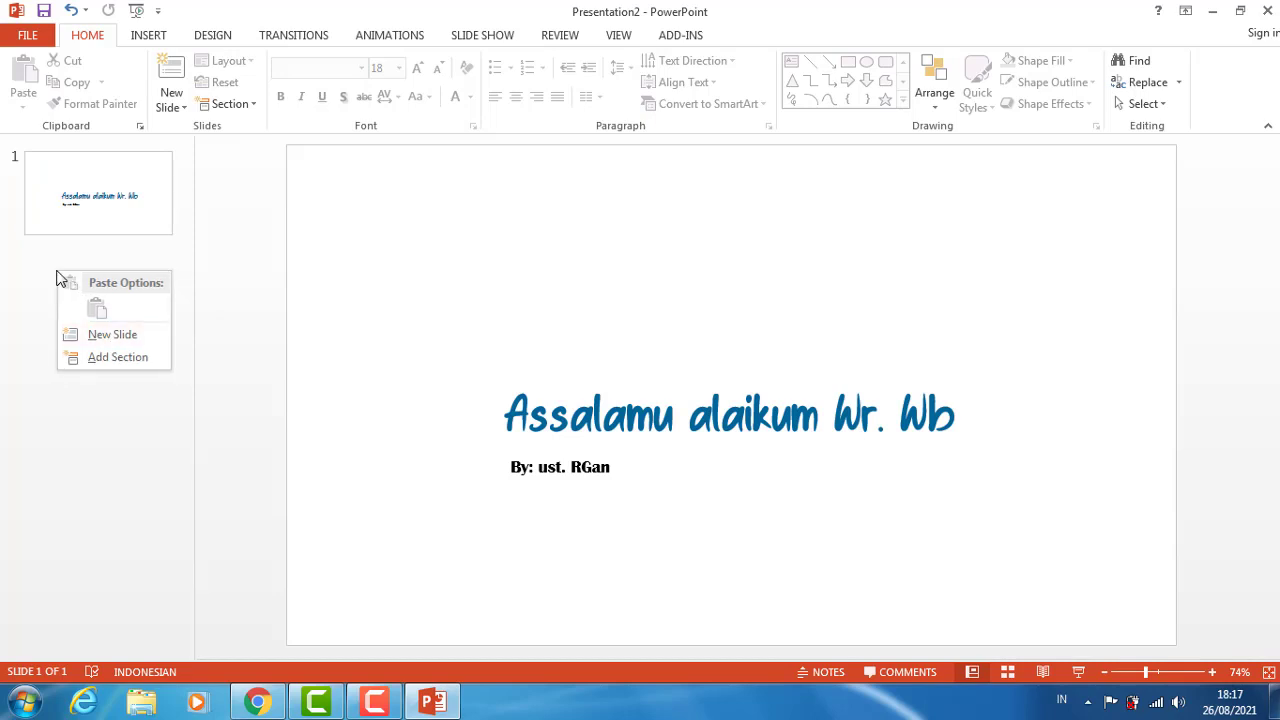
{"action": "left_click", "coordinate": [105, 341]}
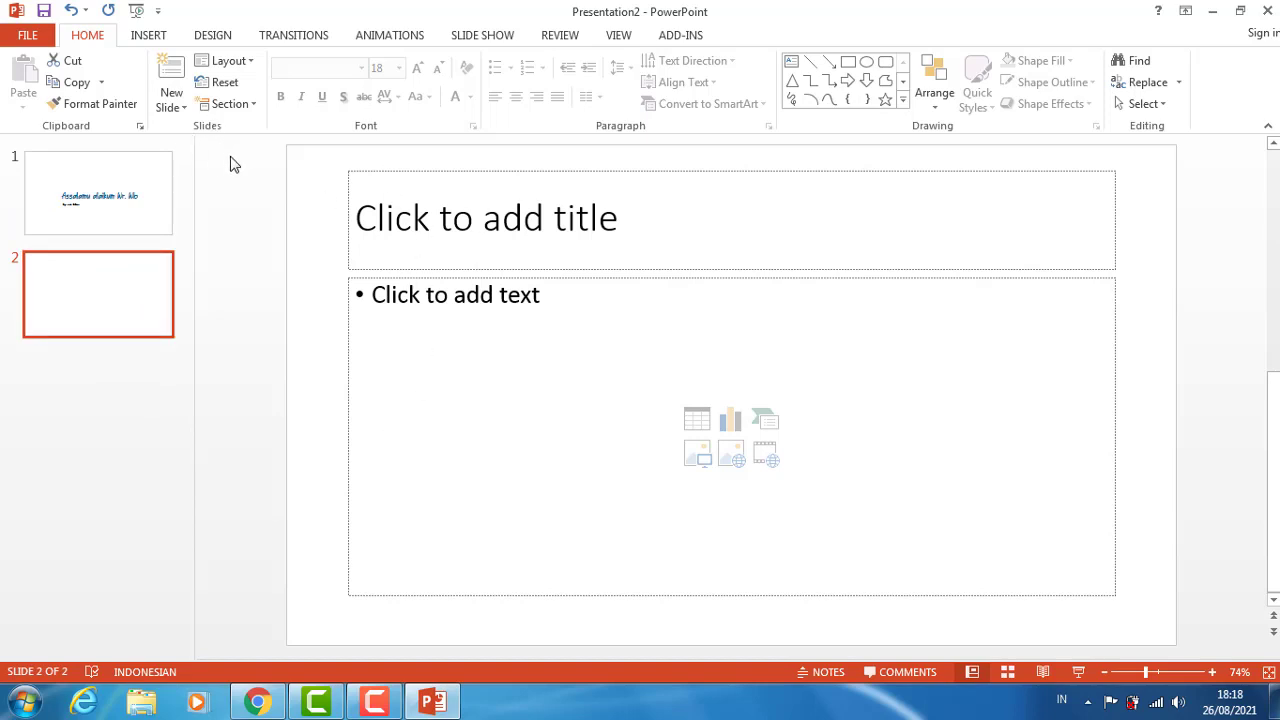
{"action": "mouse_move", "coordinate": [230, 156]}
{"action": "left_mouse_down"}
{"action": "mouse_move", "coordinate": [685, 242]}
{"action": "mouse_move", "coordinate": [1104, 384]}
{"action": "mouse_move", "coordinate": [1174, 521]}
{"action": "mouse_move", "coordinate": [1206, 636]}
{"action": "left_mouse_up"}
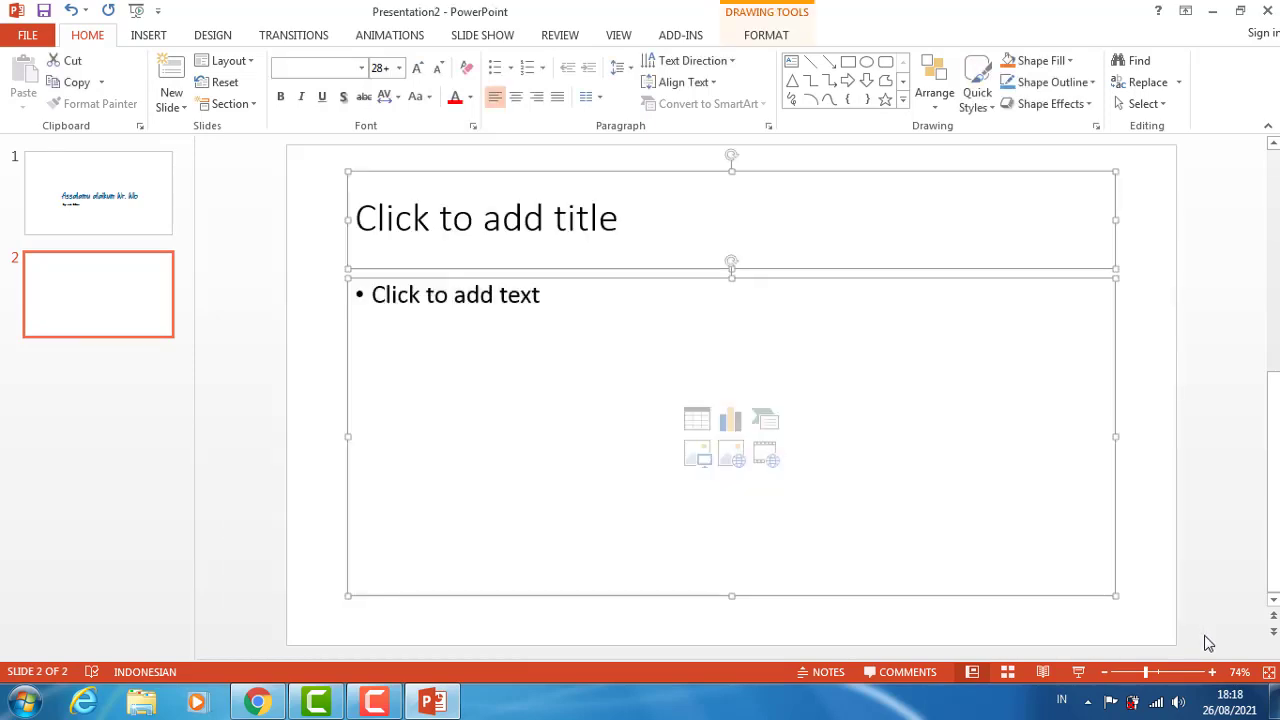
{"action": "key", "text": "Delete"}
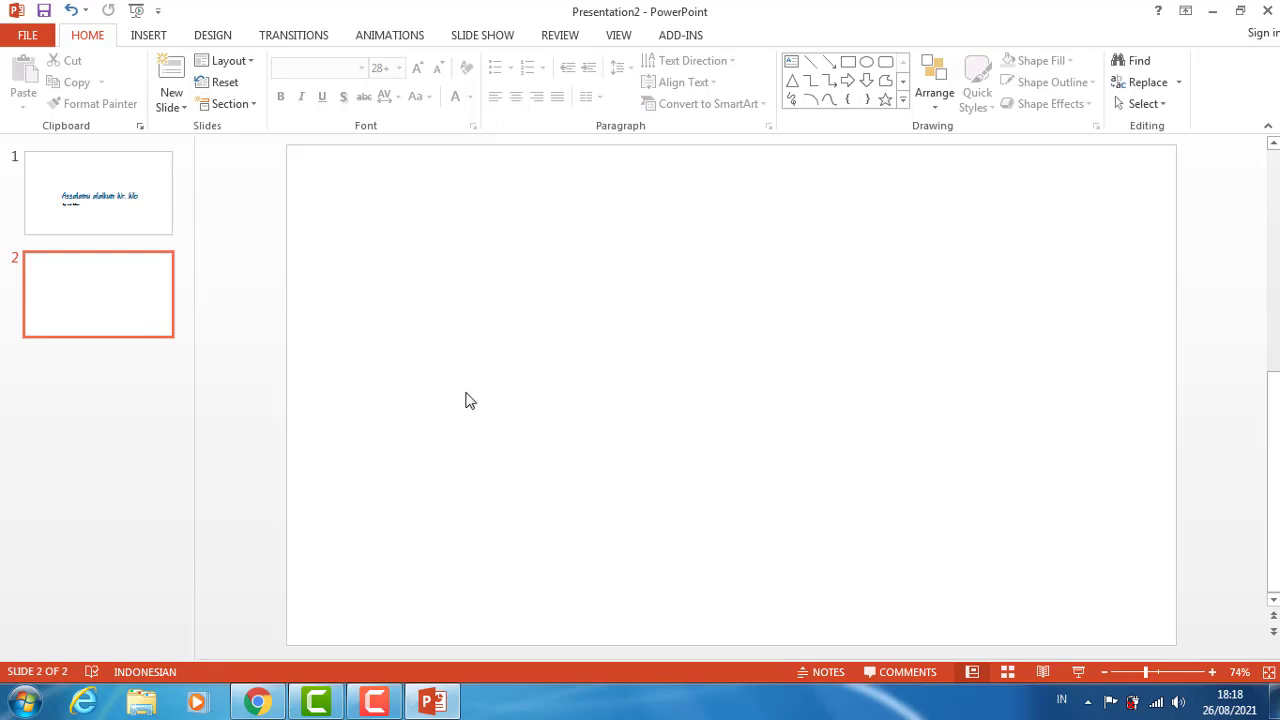
- Insert WordArt reading "Terimakasih" on slide 2 in the blue-outlined, diagonally hatched style and shift it slightly left of the slide's centre
{"action": "left_click", "coordinate": [148, 36]}
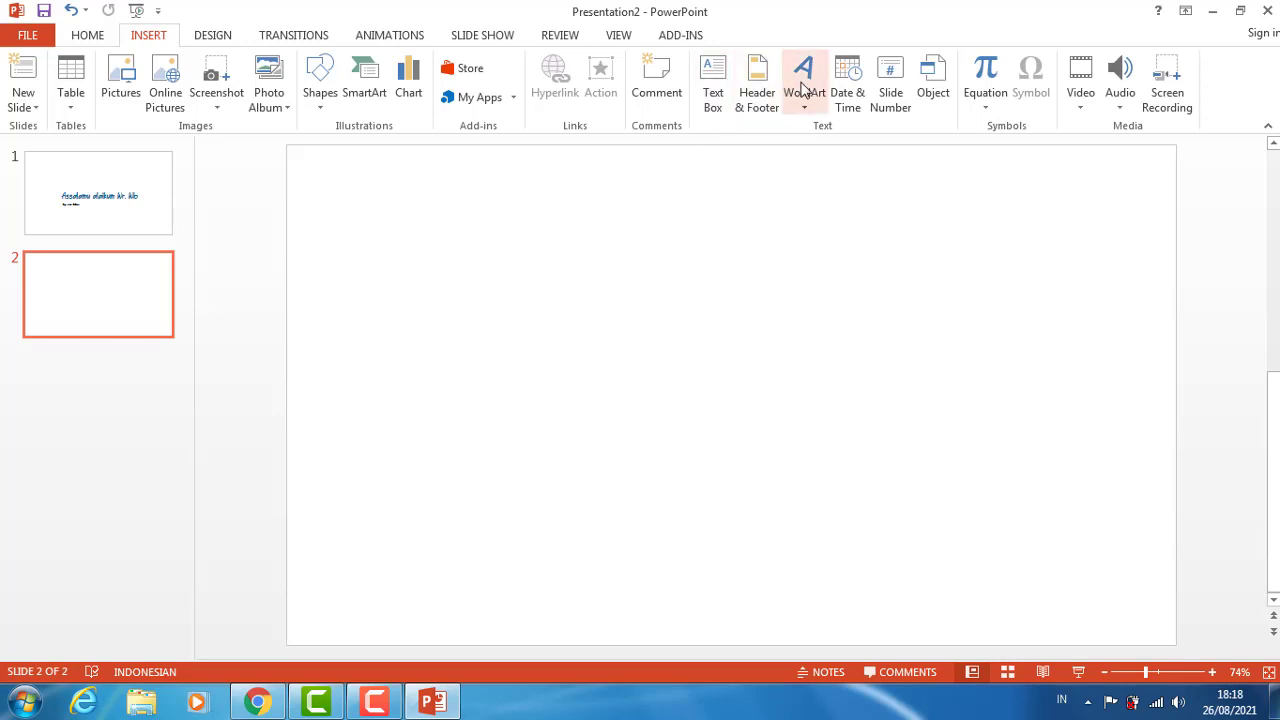
{"action": "left_click", "coordinate": [805, 91]}
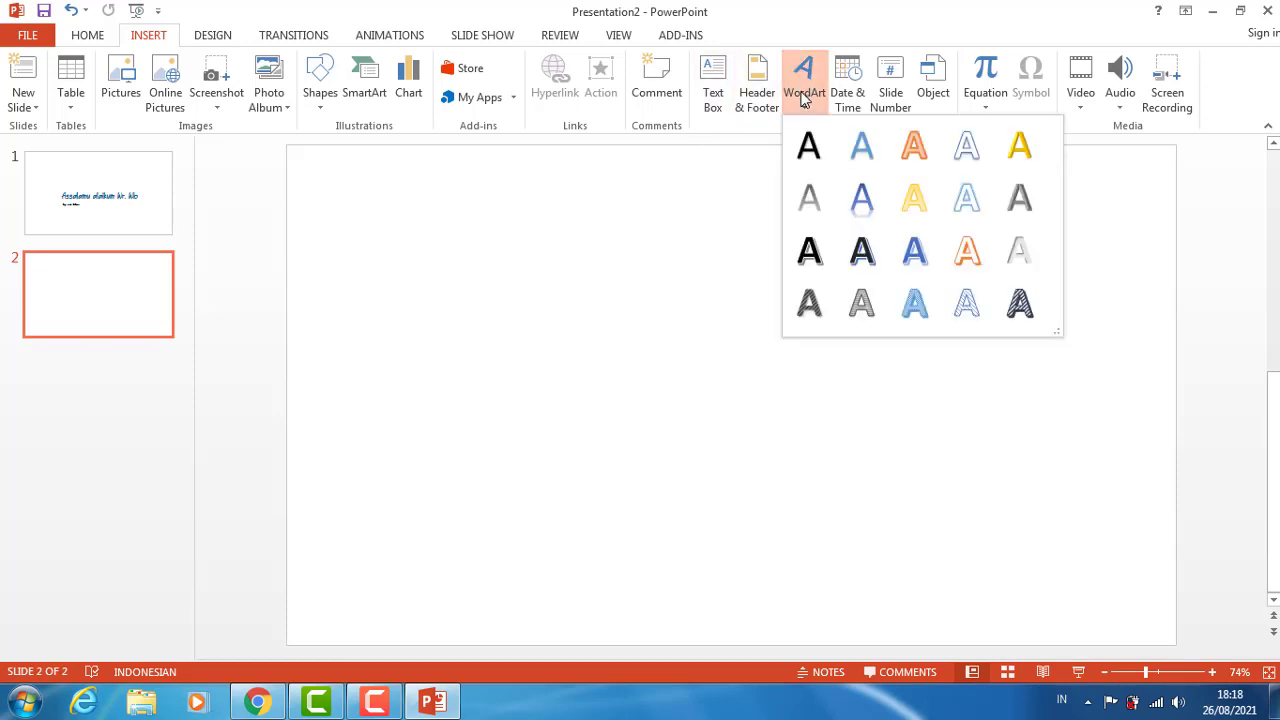
{"action": "left_click", "coordinate": [966, 303]}
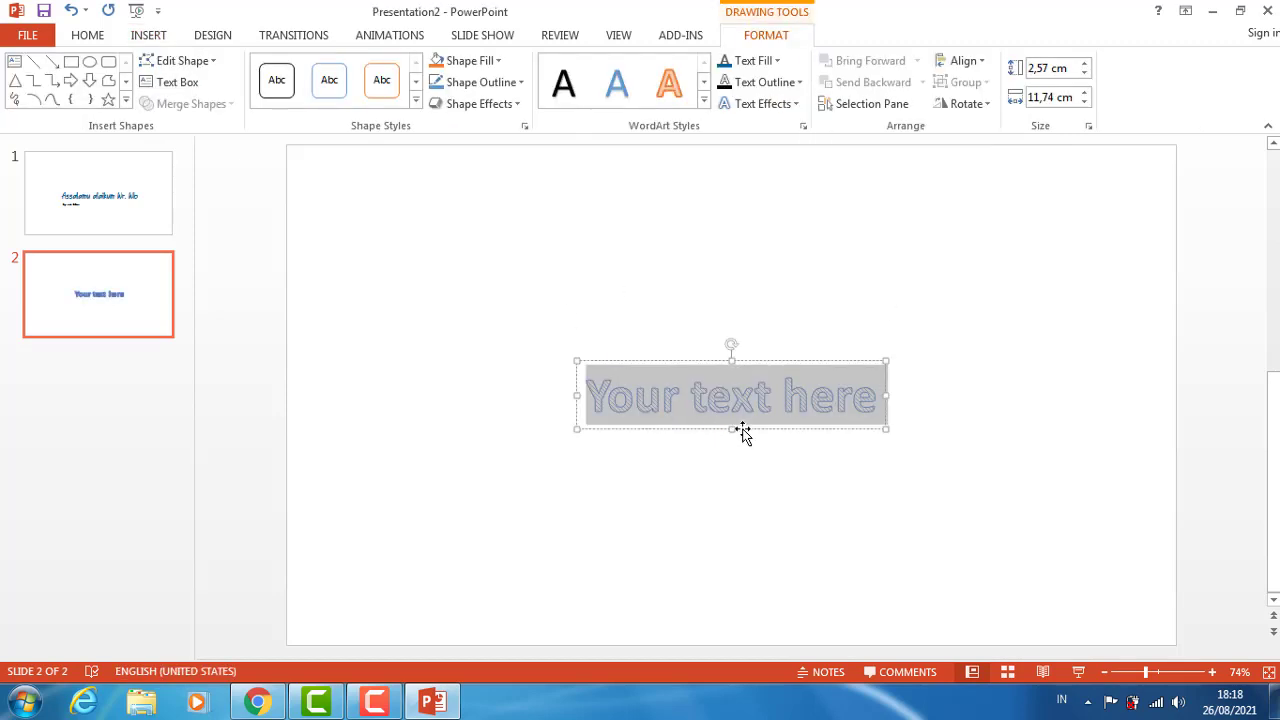
{"action": "type", "text": "Ter"}
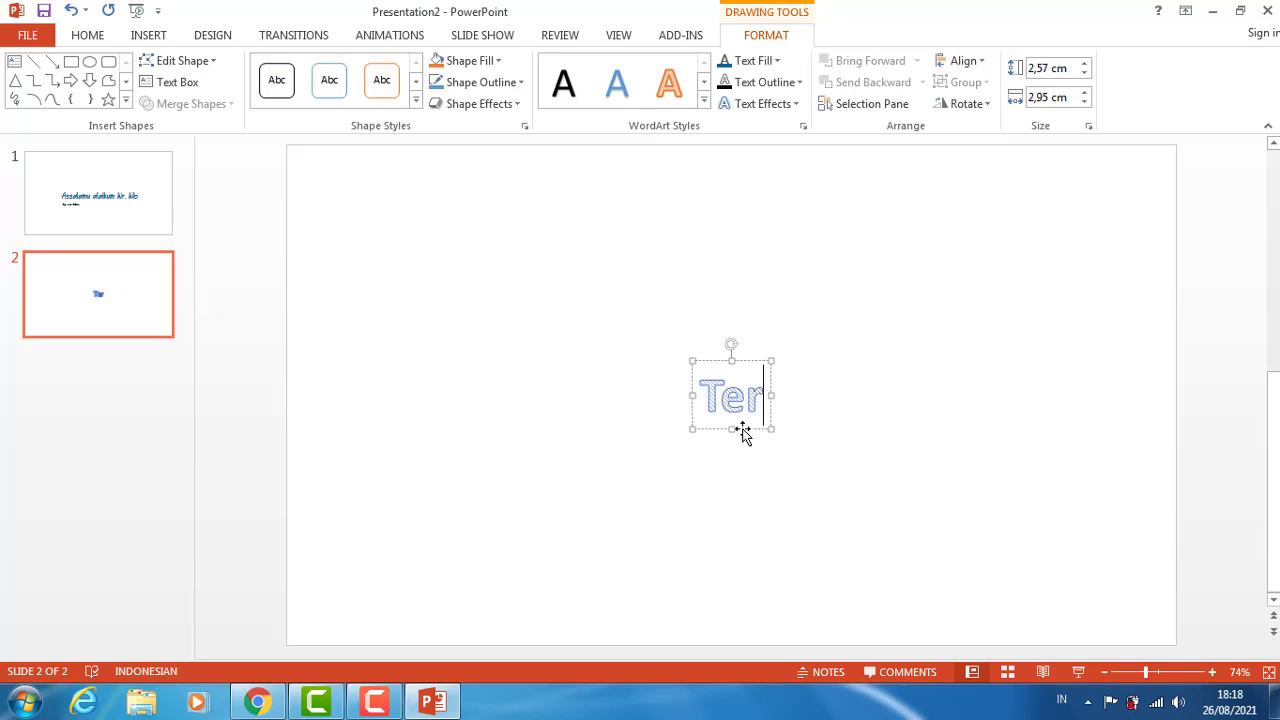
{"action": "type", "text": "imakasi"}
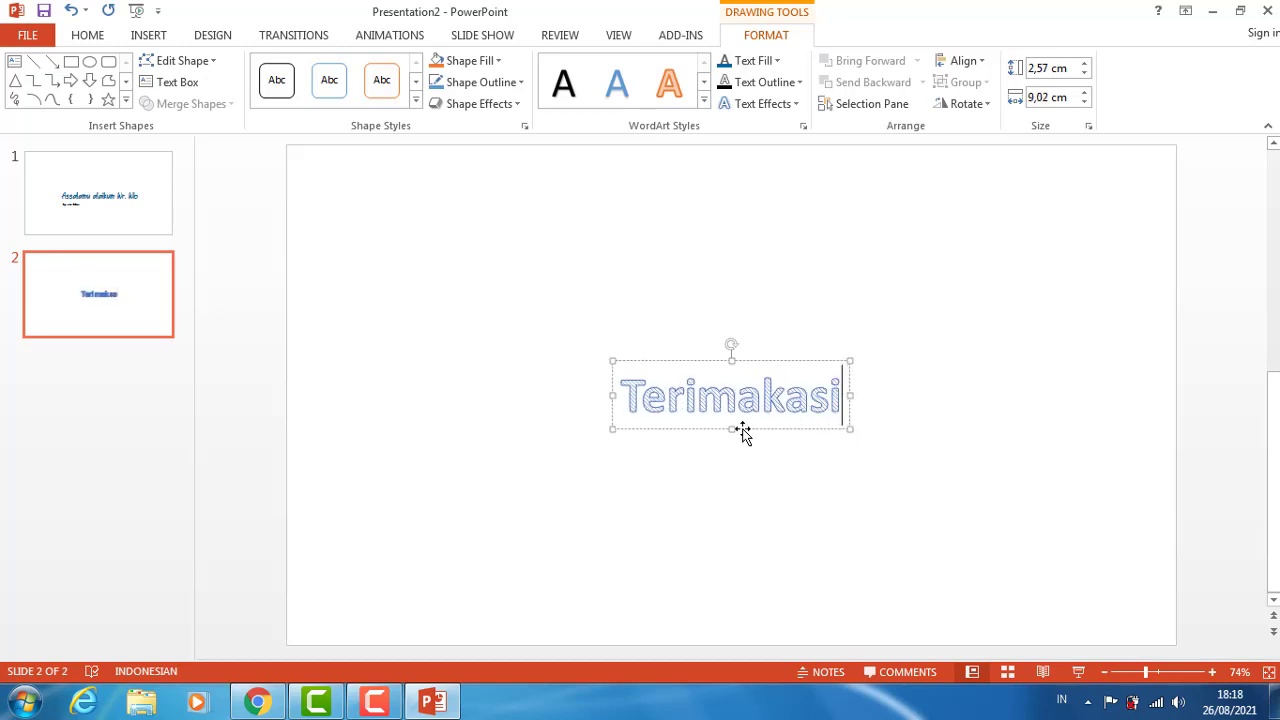
{"action": "type", "text": "h"}
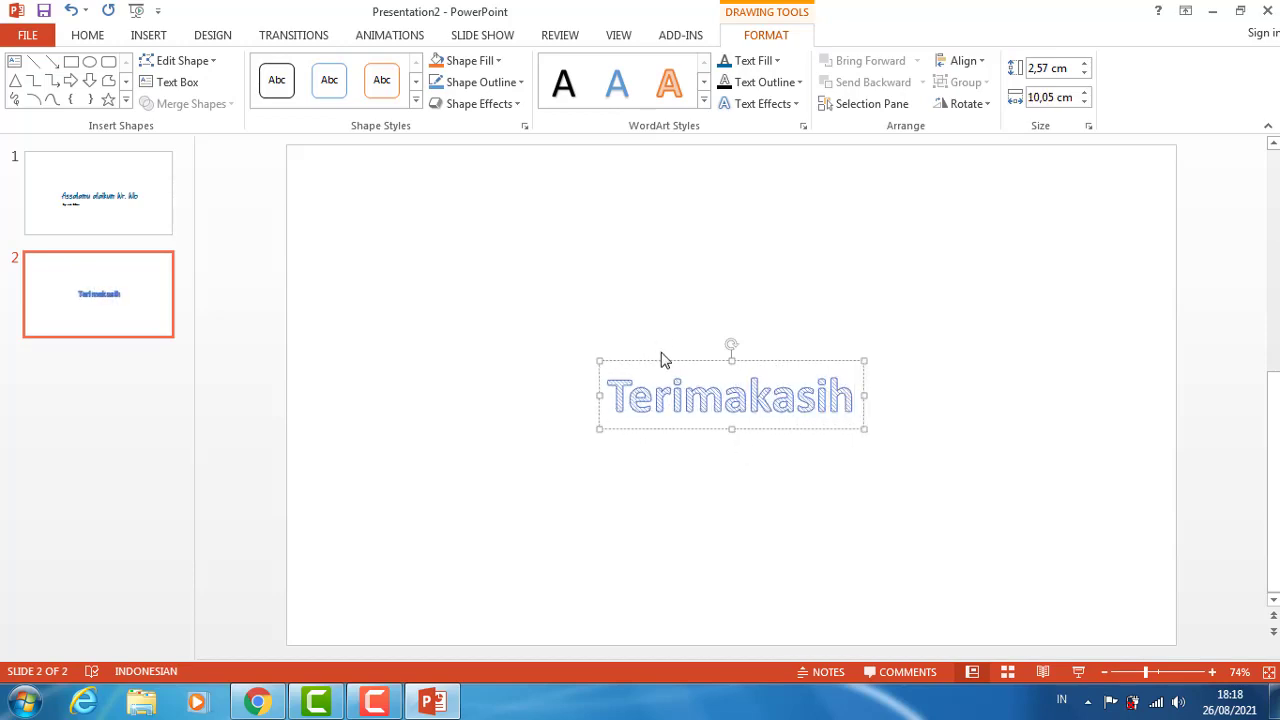
{"action": "left_click_drag", "start_coordinate": [663, 363], "coordinate": [634, 363]}
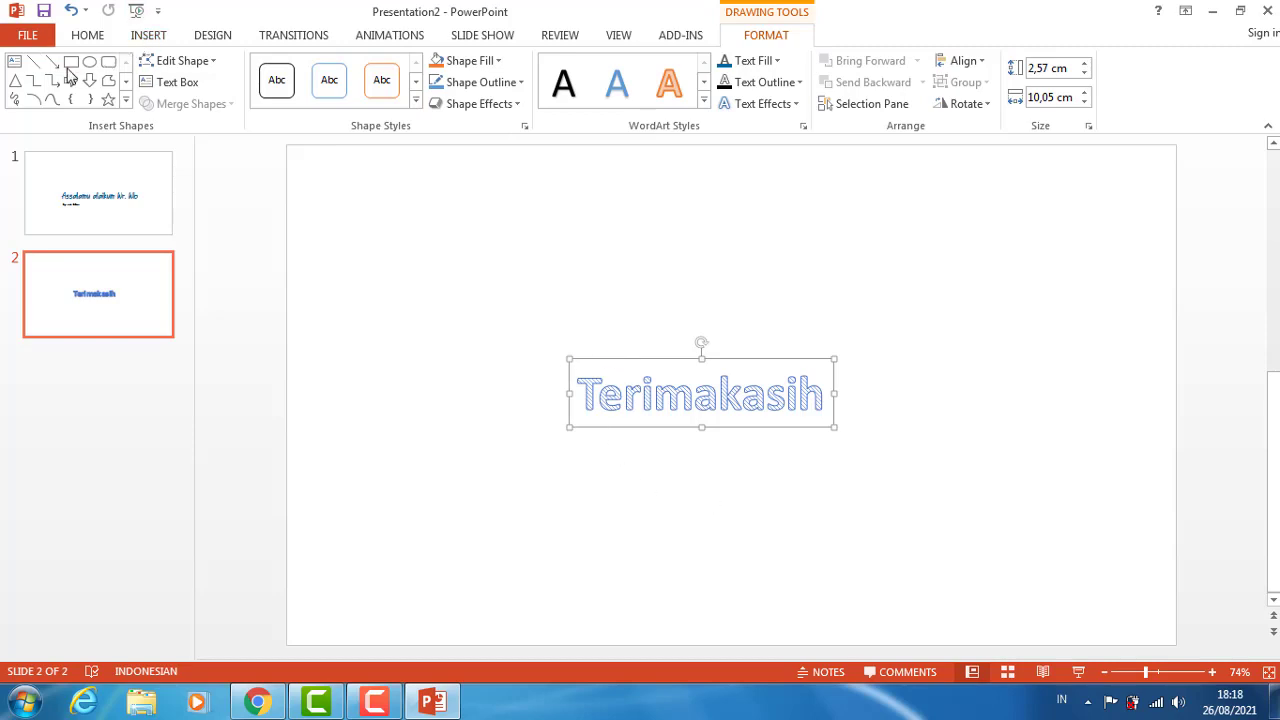
- Set the "Terimakasih" WordArt's font to a Awal Ramadhan and its size to 80
{"action": "left_click", "coordinate": [88, 40]}
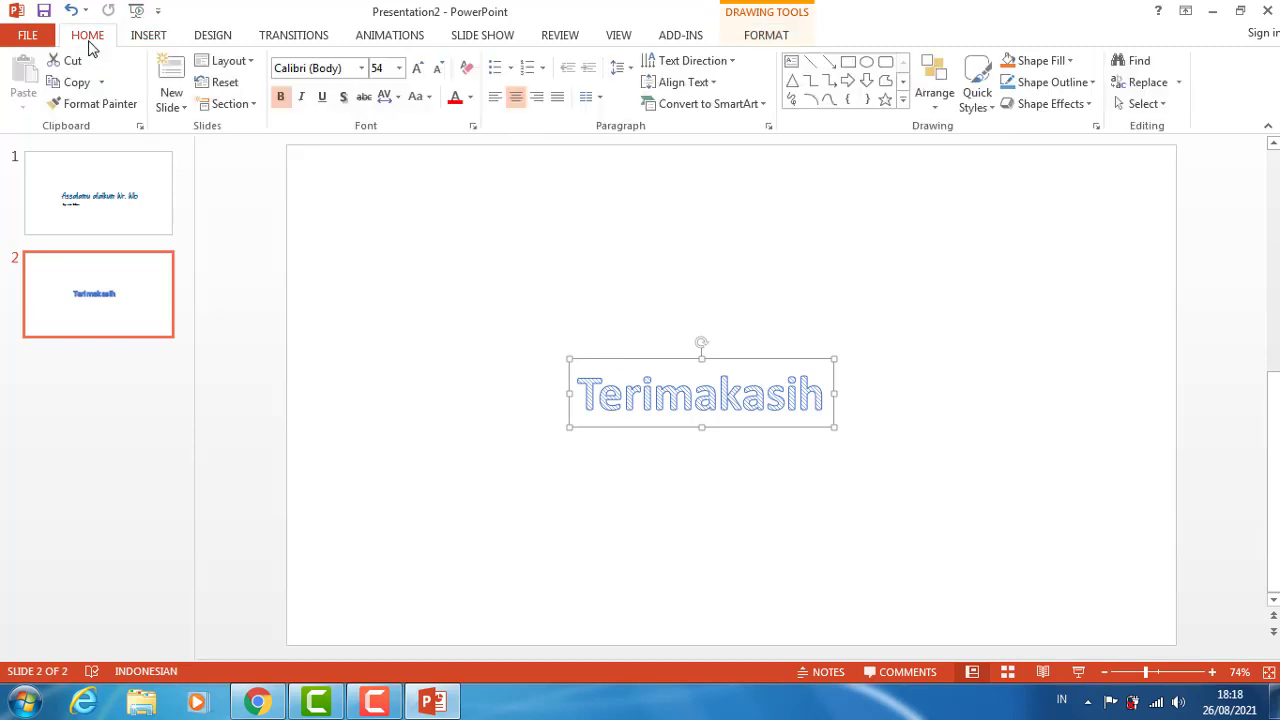
{"action": "left_click", "coordinate": [361, 67]}
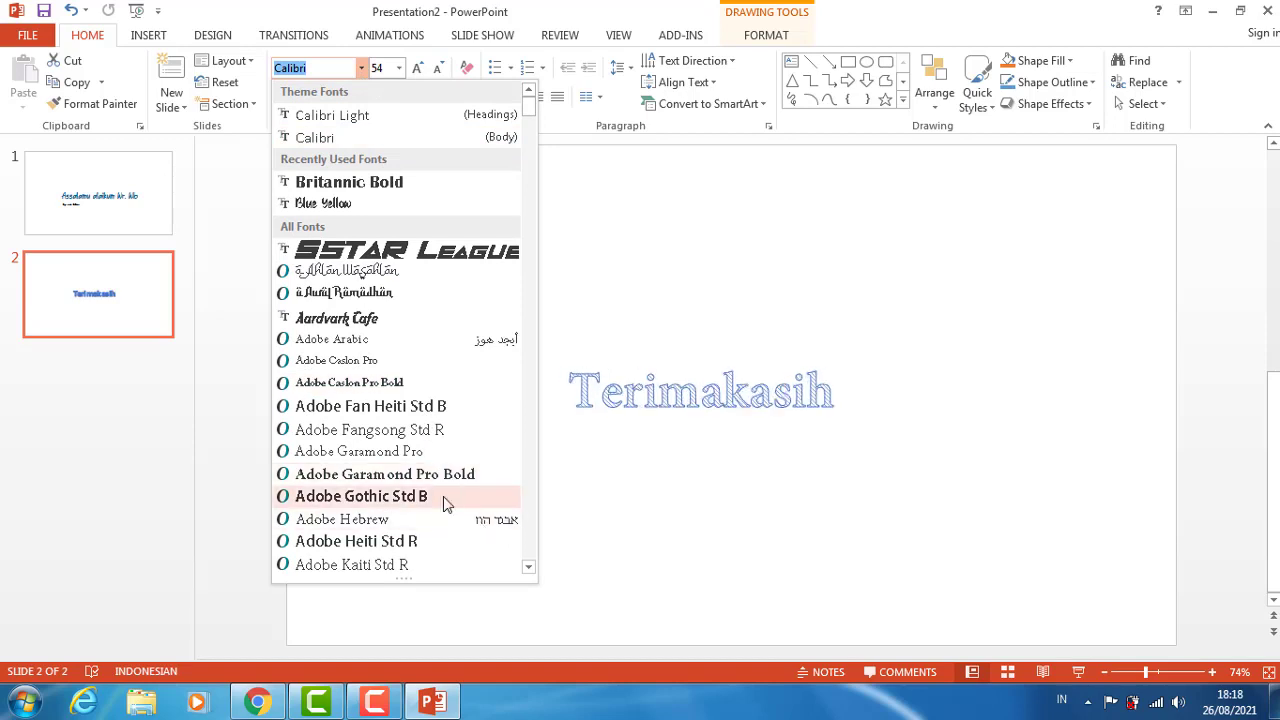
{"action": "left_click", "coordinate": [384, 296]}
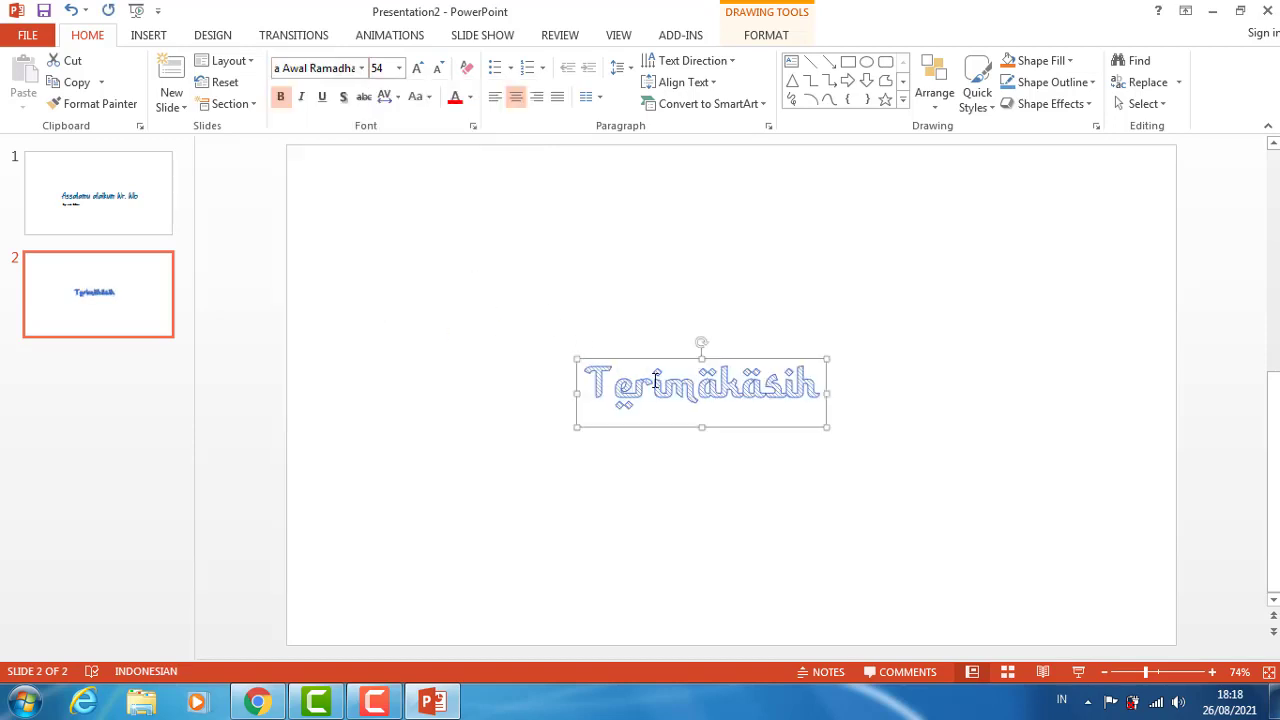
{"action": "left_click", "coordinate": [399, 68]}
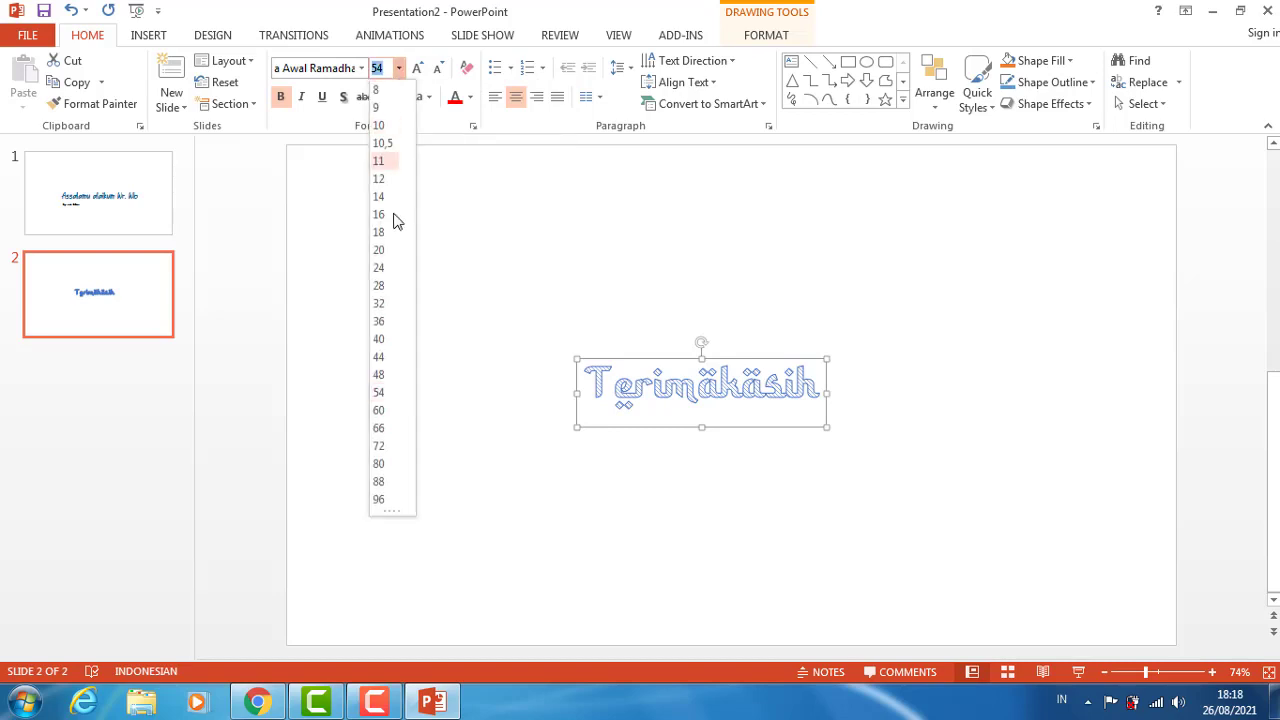
{"action": "left_click", "coordinate": [379, 464]}
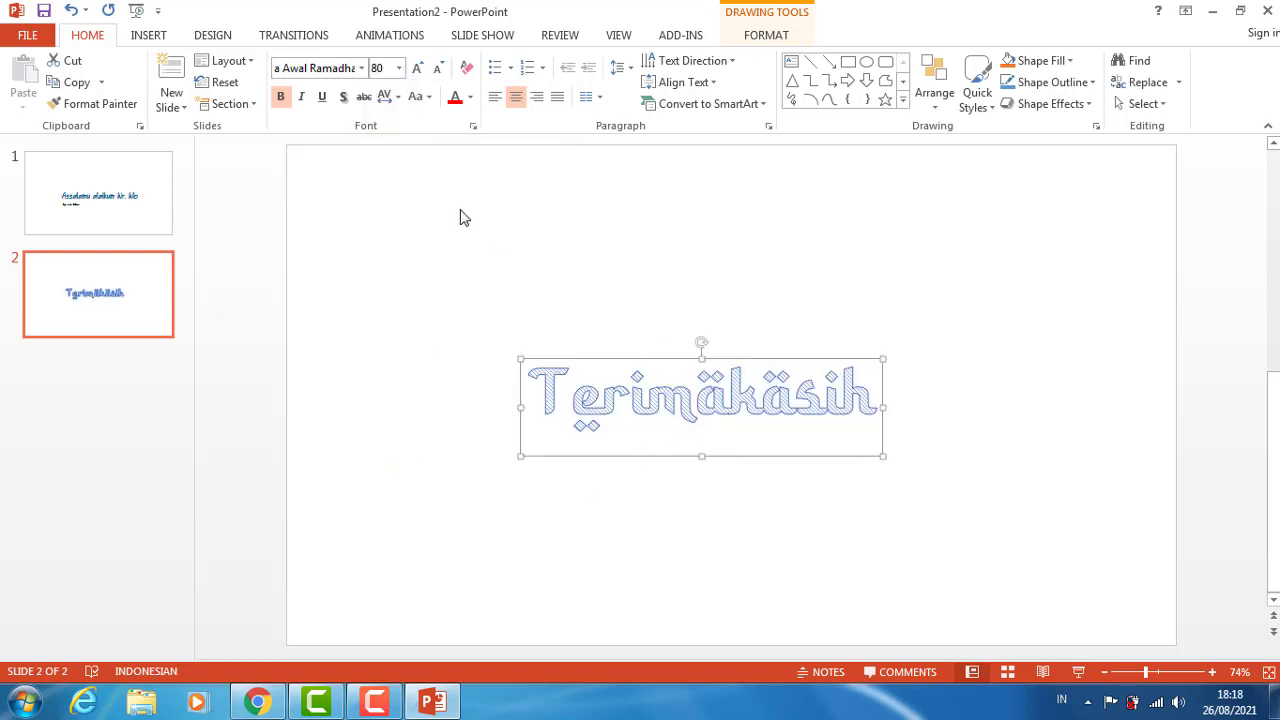
- Add a text shadow to the "Terimakasih" WordArt, keeping its font colour
{"action": "left_click", "coordinate": [470, 97]}
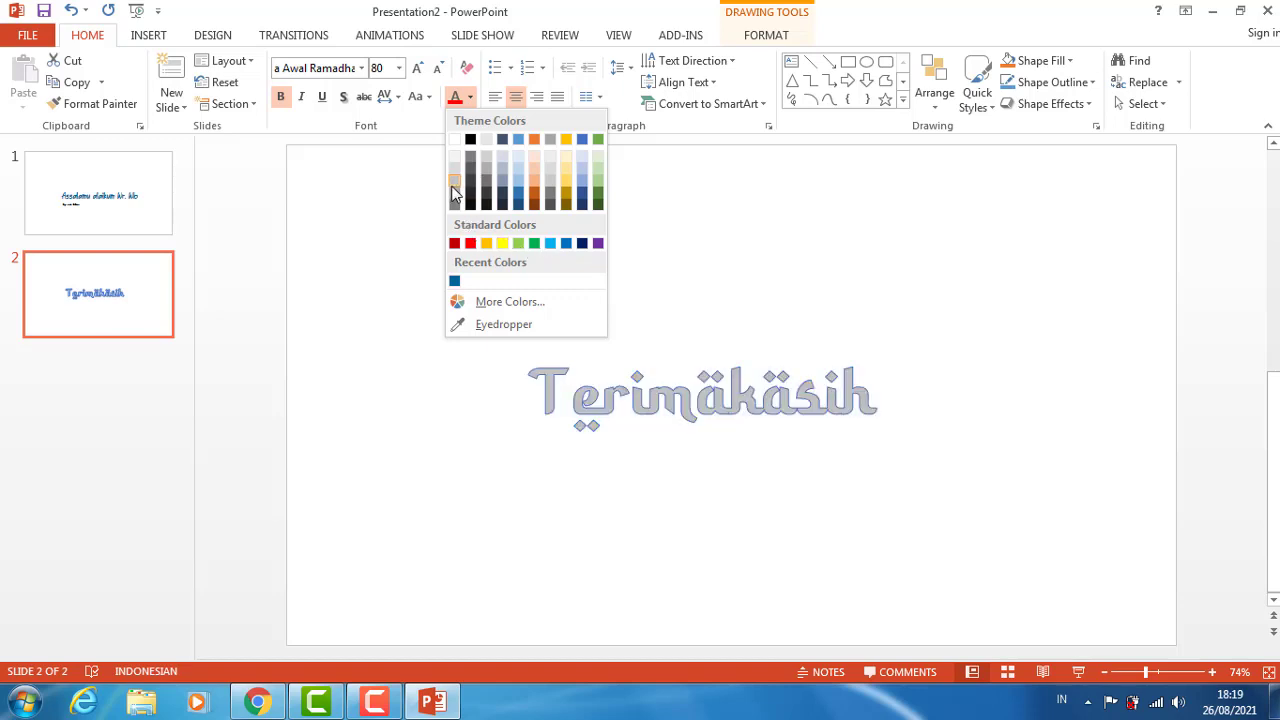
{"action": "left_click", "coordinate": [783, 250]}
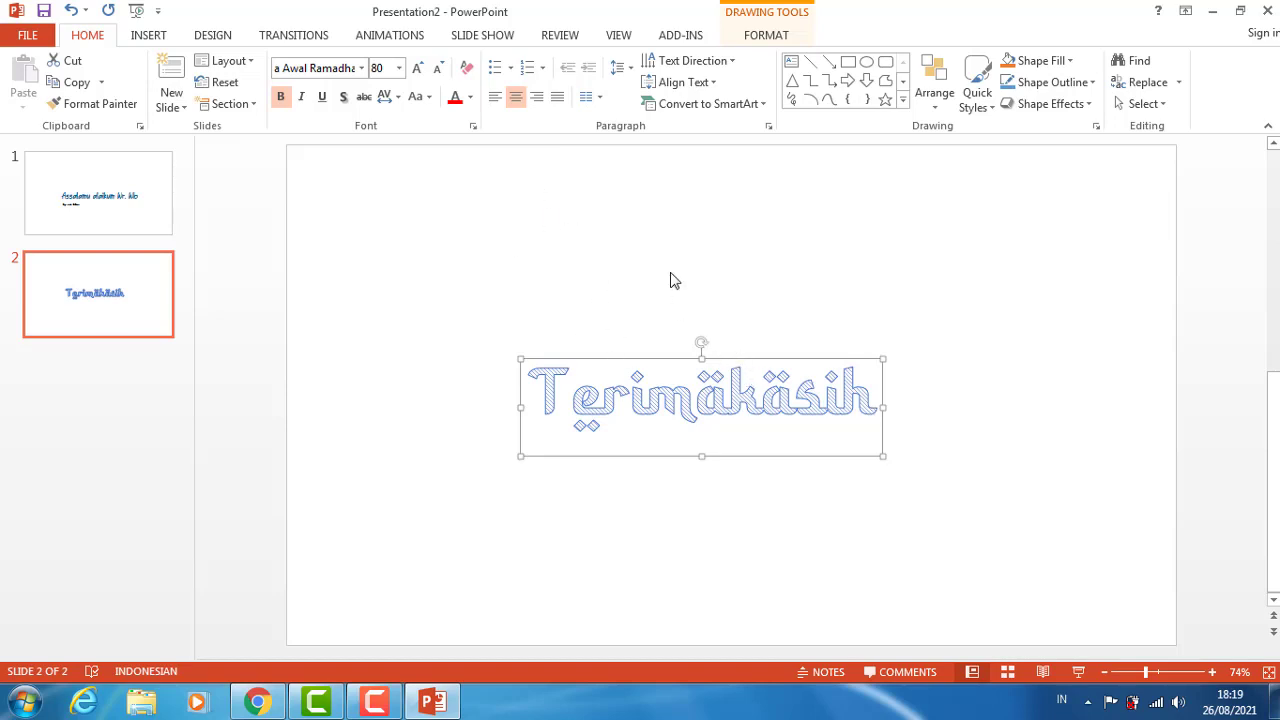
{"action": "left_click", "coordinate": [343, 97]}
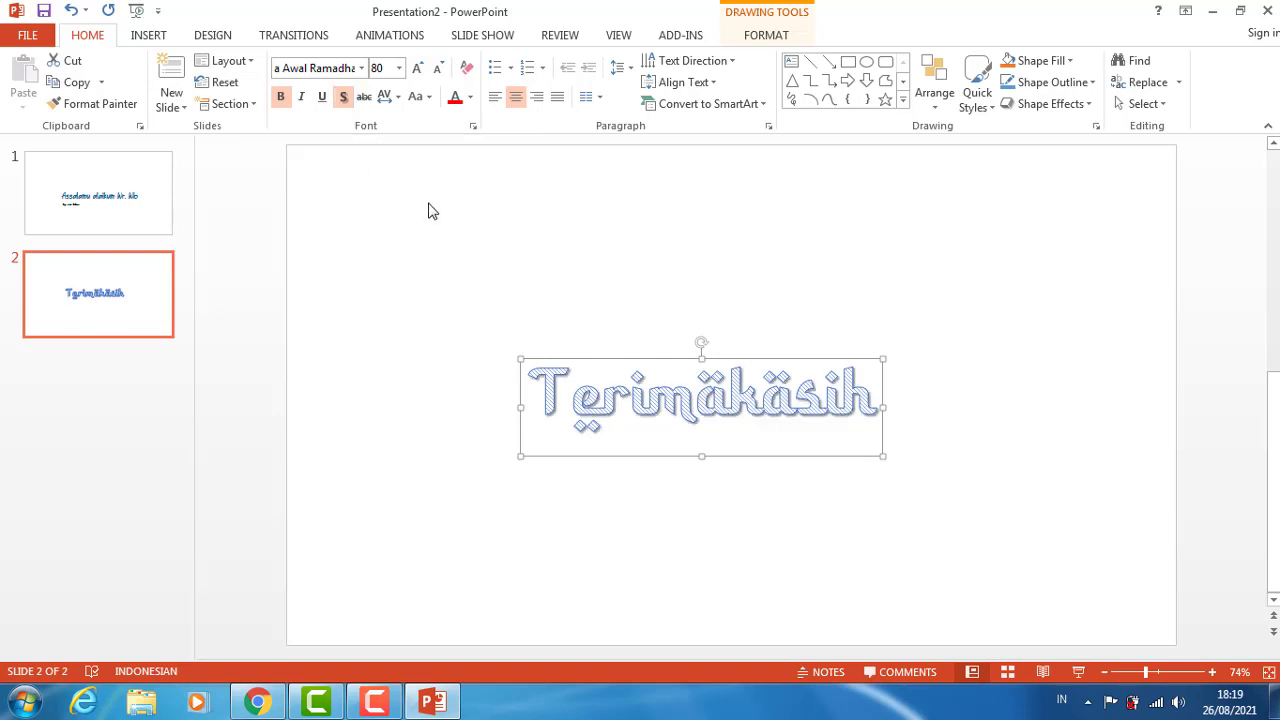
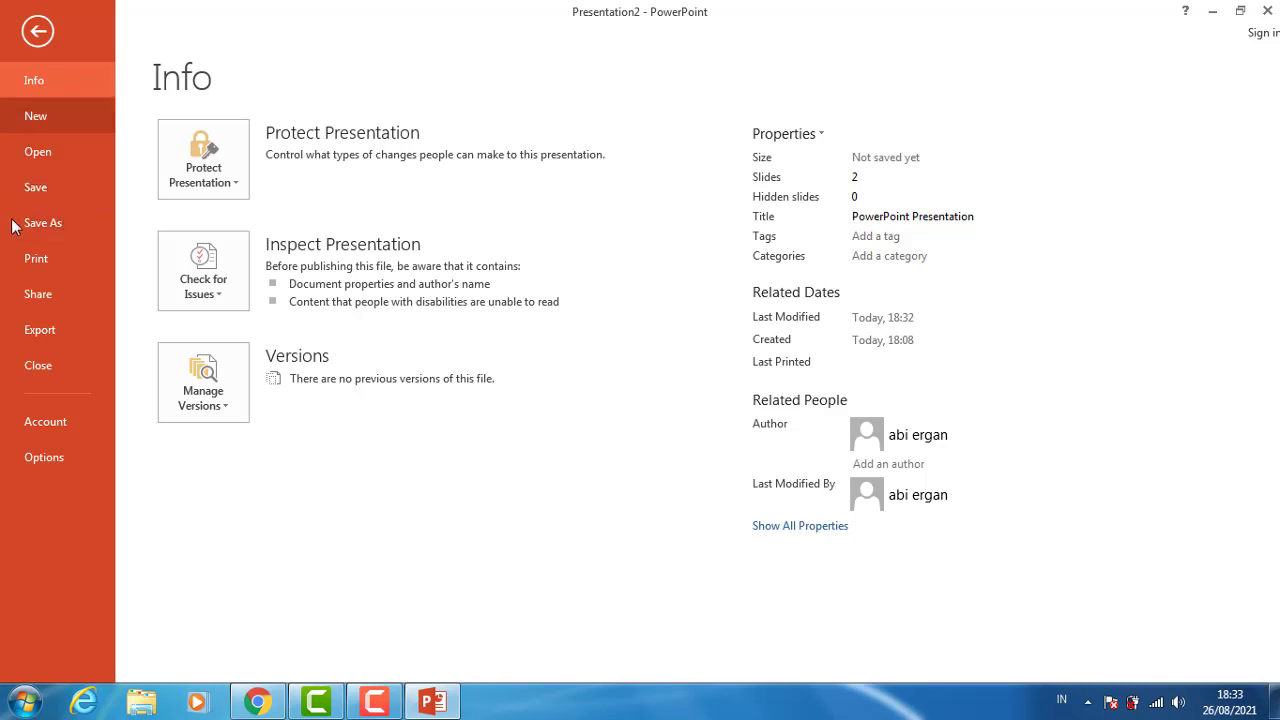
- Start saving the presentation on the computer and choose the DATA (D:) drive as its location
{"action": "left_click", "coordinate": [37, 190]}
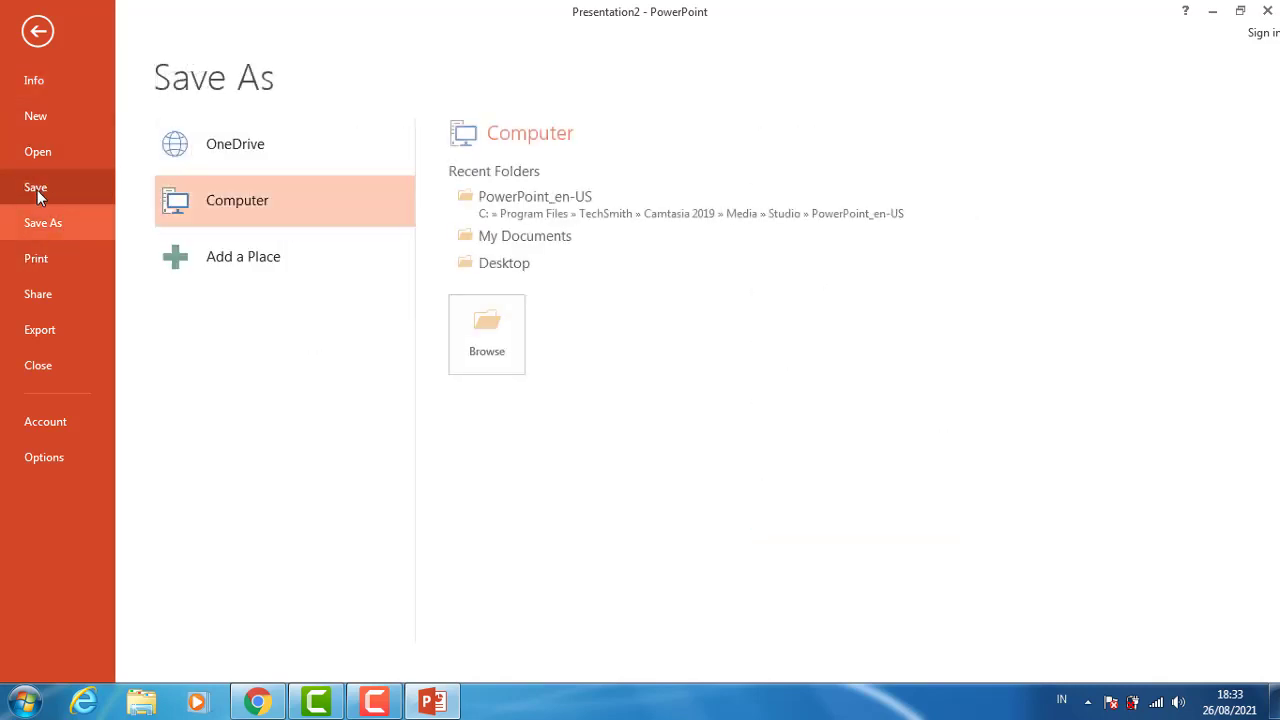
{"action": "left_click", "coordinate": [497, 340]}
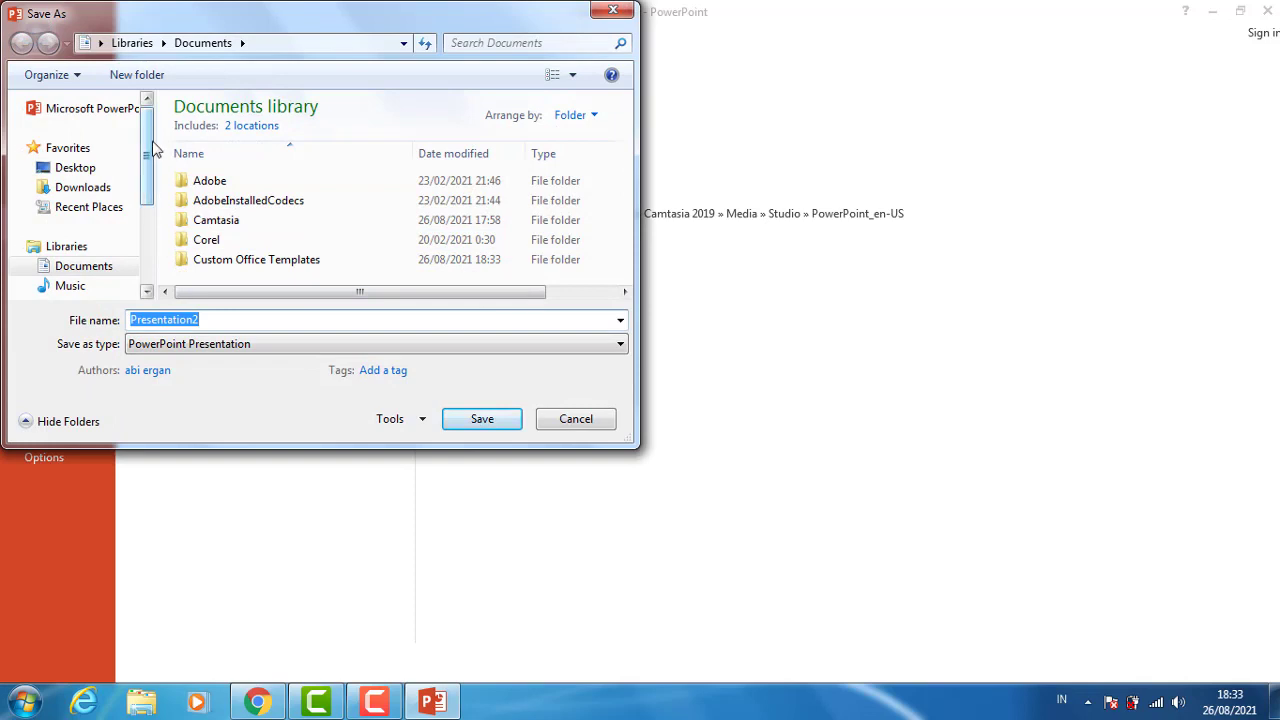
{"action": "left_click_drag", "start_coordinate": [148, 163], "coordinate": [148, 243]}
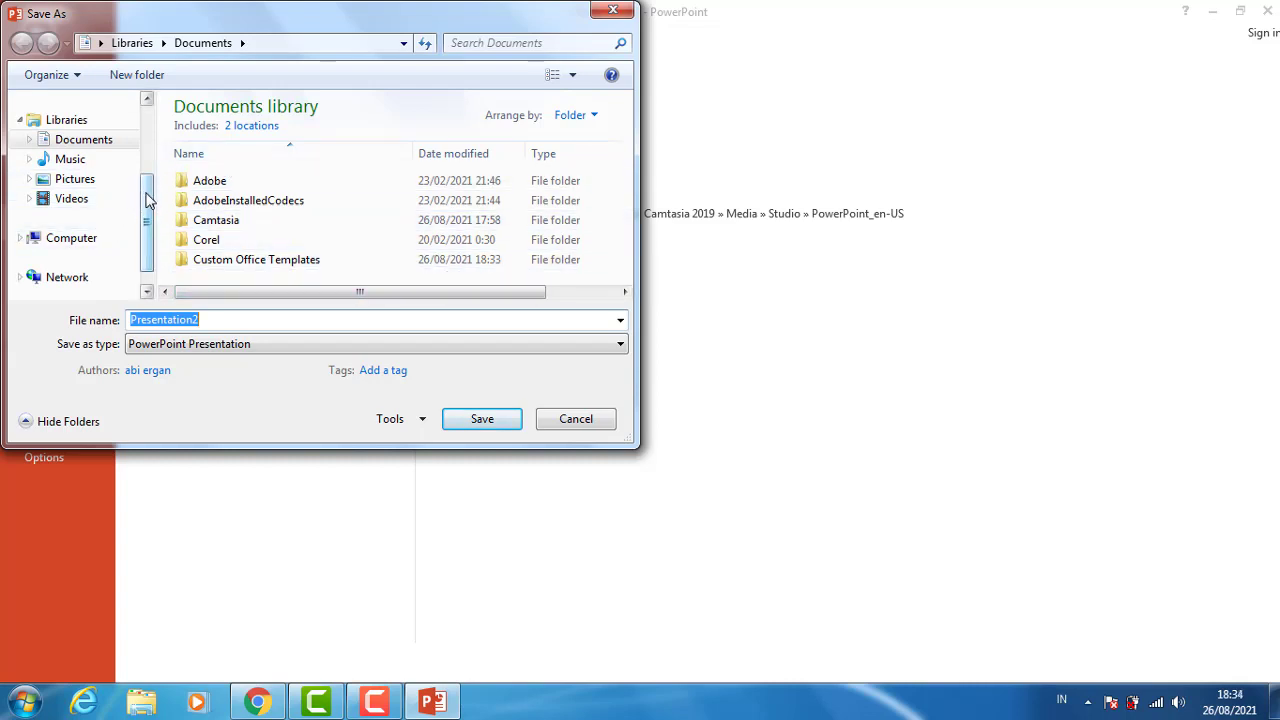
{"action": "scroll", "coordinate": [148, 210], "scroll_direction": "down", "scroll_amount": 1}
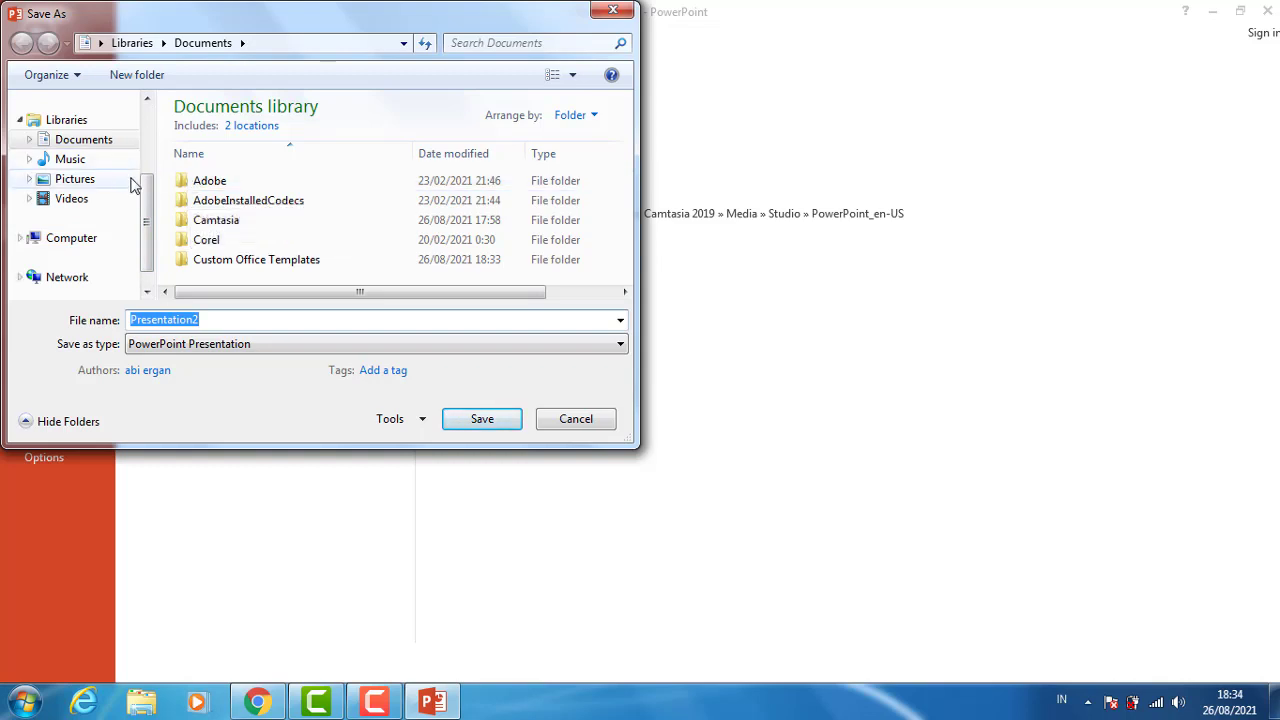
{"action": "left_click_drag", "start_coordinate": [146, 198], "coordinate": [145, 234]}
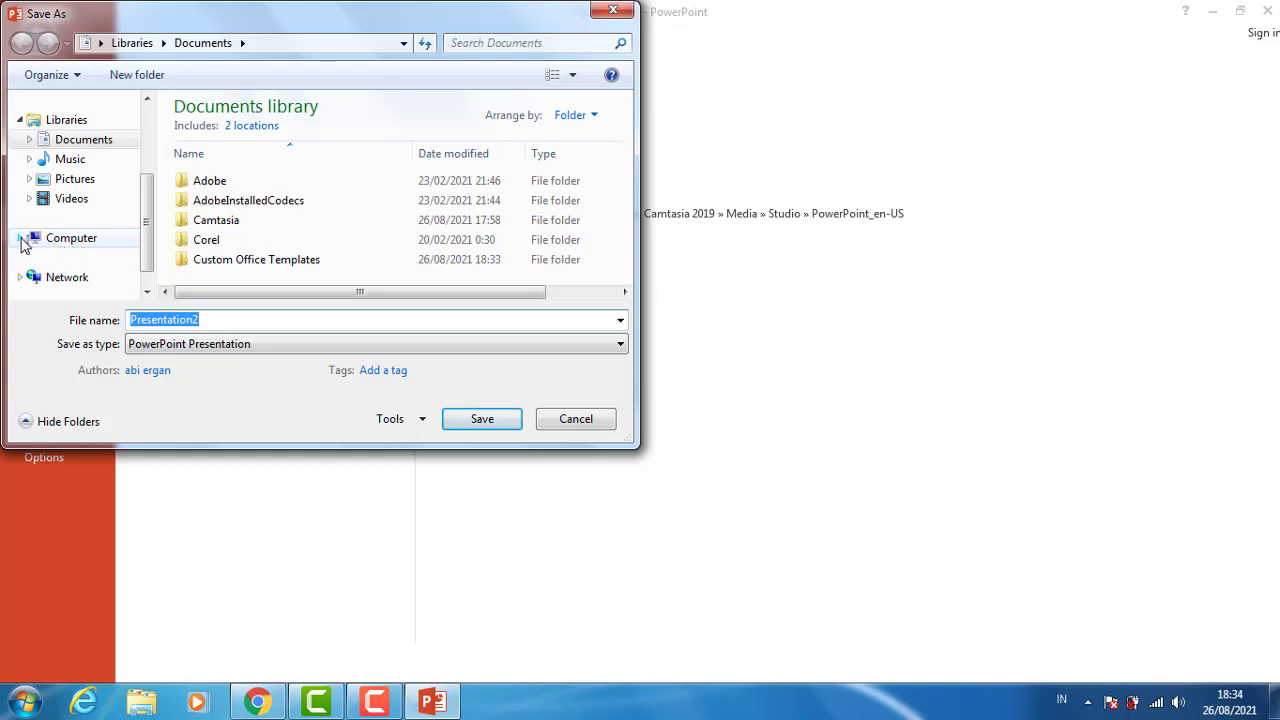
{"action": "left_click", "coordinate": [20, 238]}
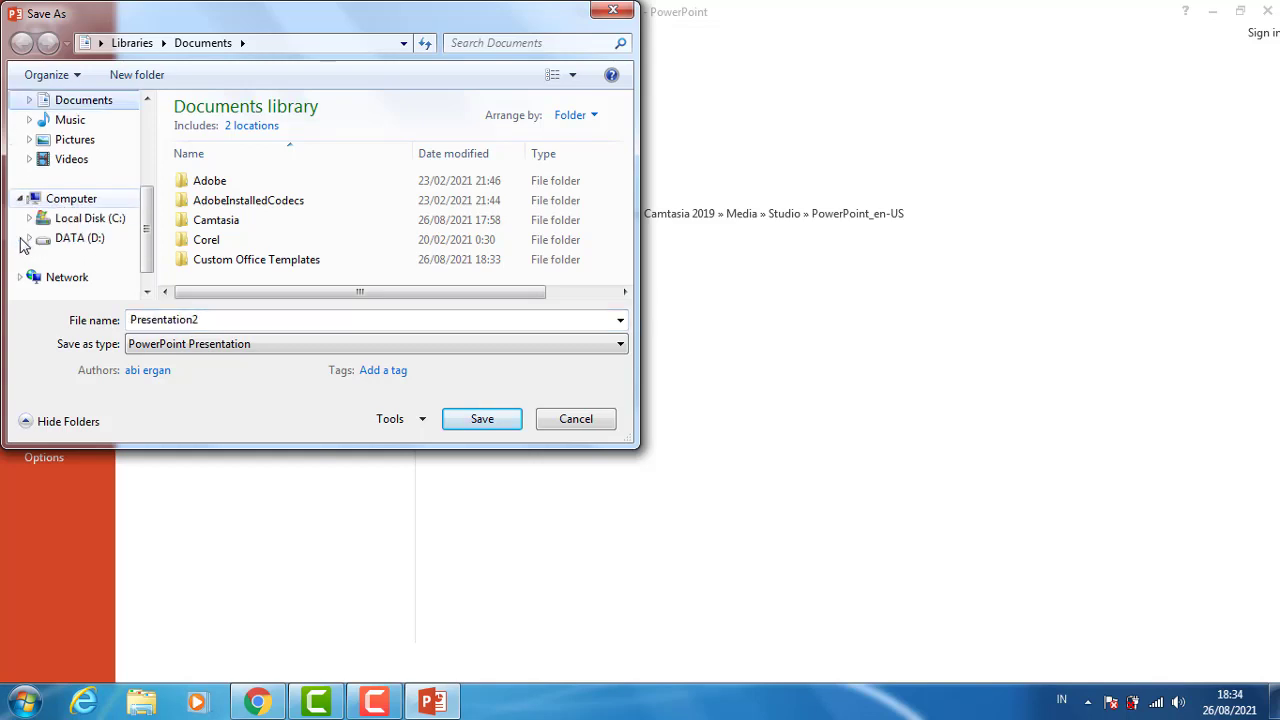
{"action": "left_click", "coordinate": [85, 222]}
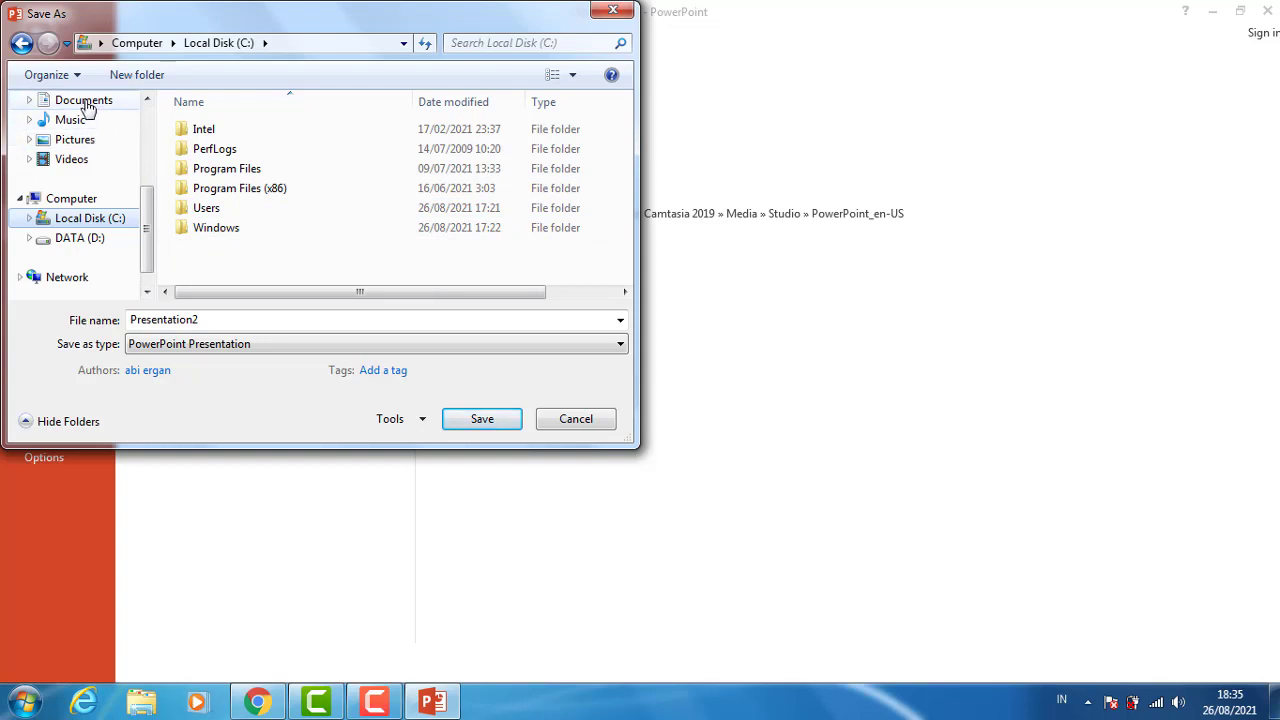
{"action": "scroll", "coordinate": [80, 194], "scroll_direction": "up", "scroll_amount": 1}
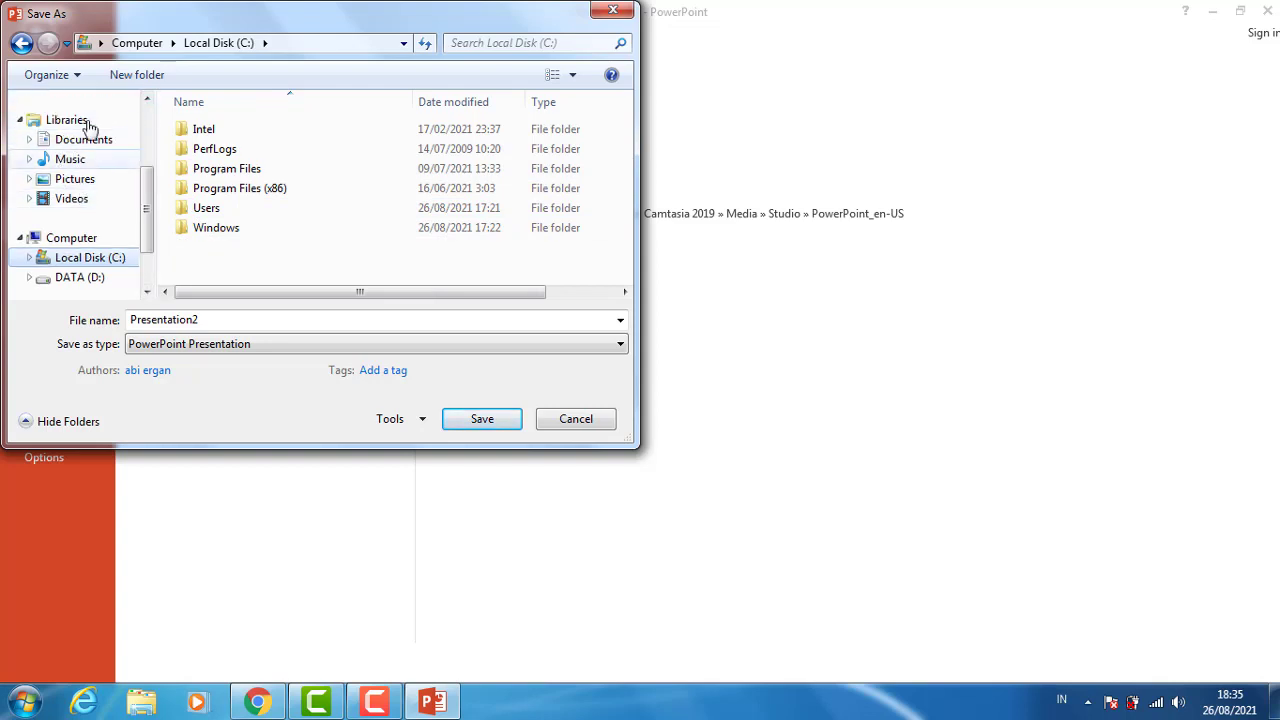
{"action": "scroll", "coordinate": [92, 185], "scroll_direction": "down", "scroll_amount": 1}
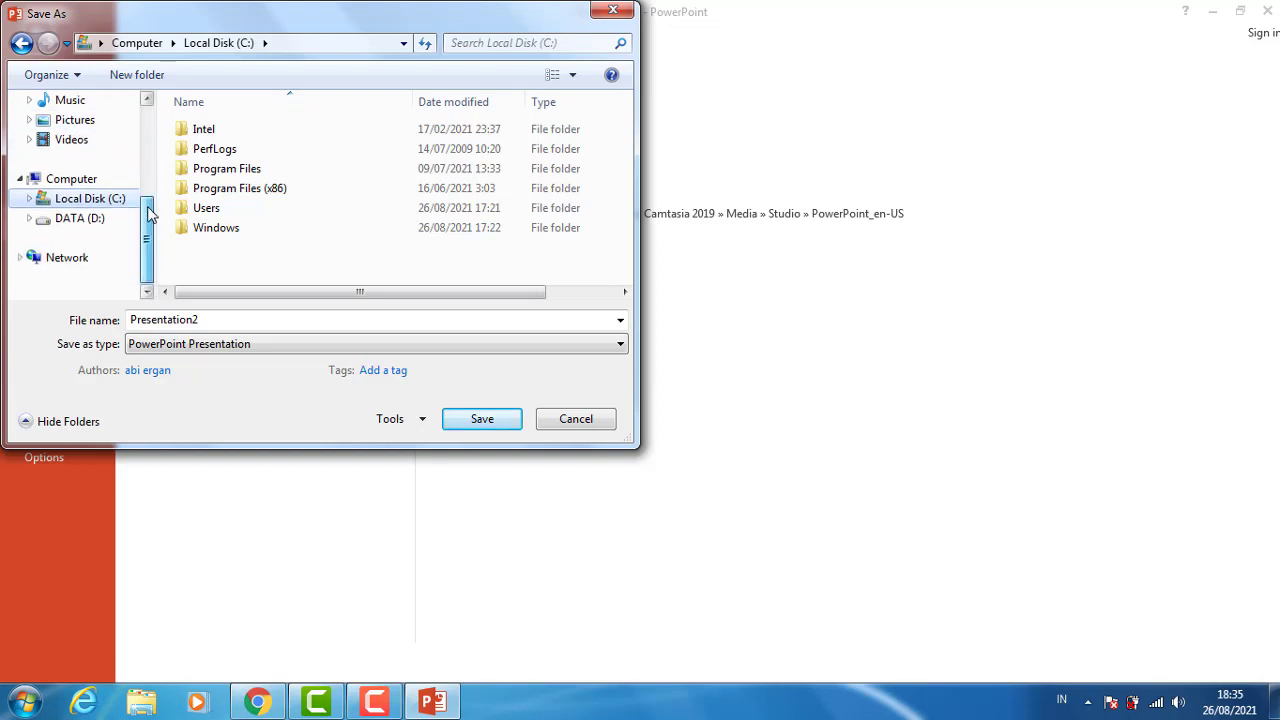
{"action": "left_click", "coordinate": [80, 219]}
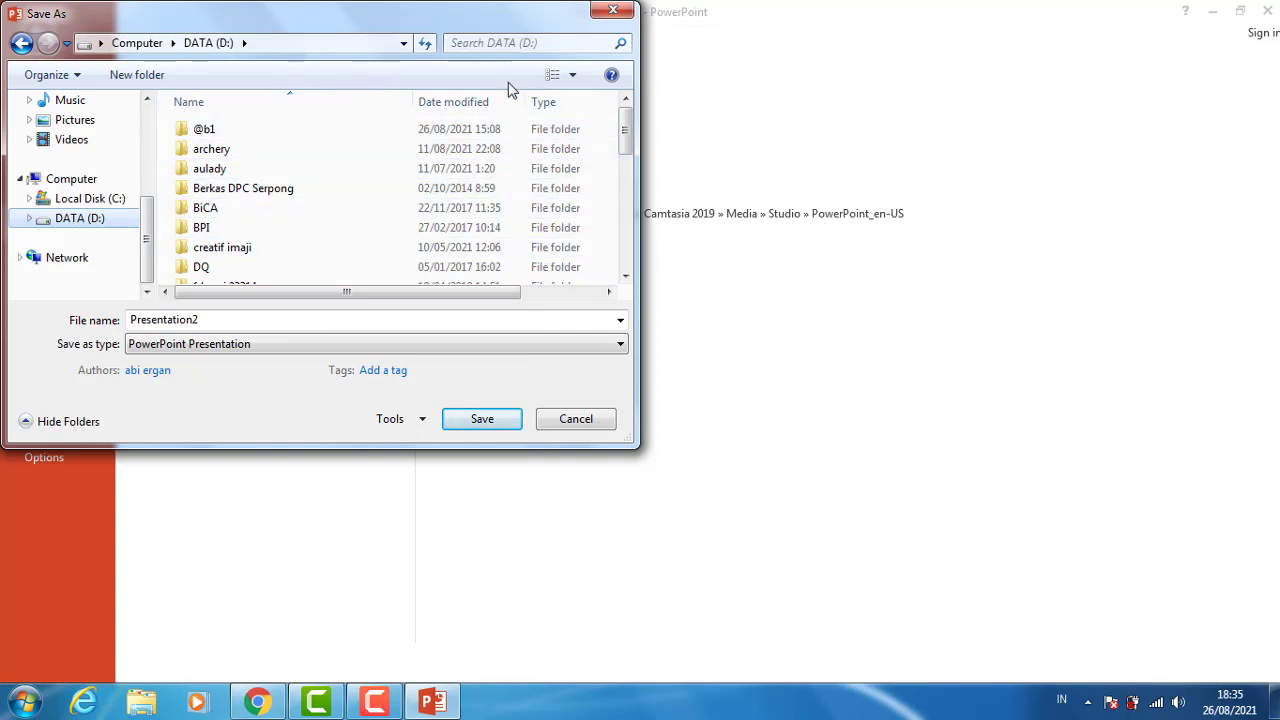
{"action": "right_click", "coordinate": [340, 154]}
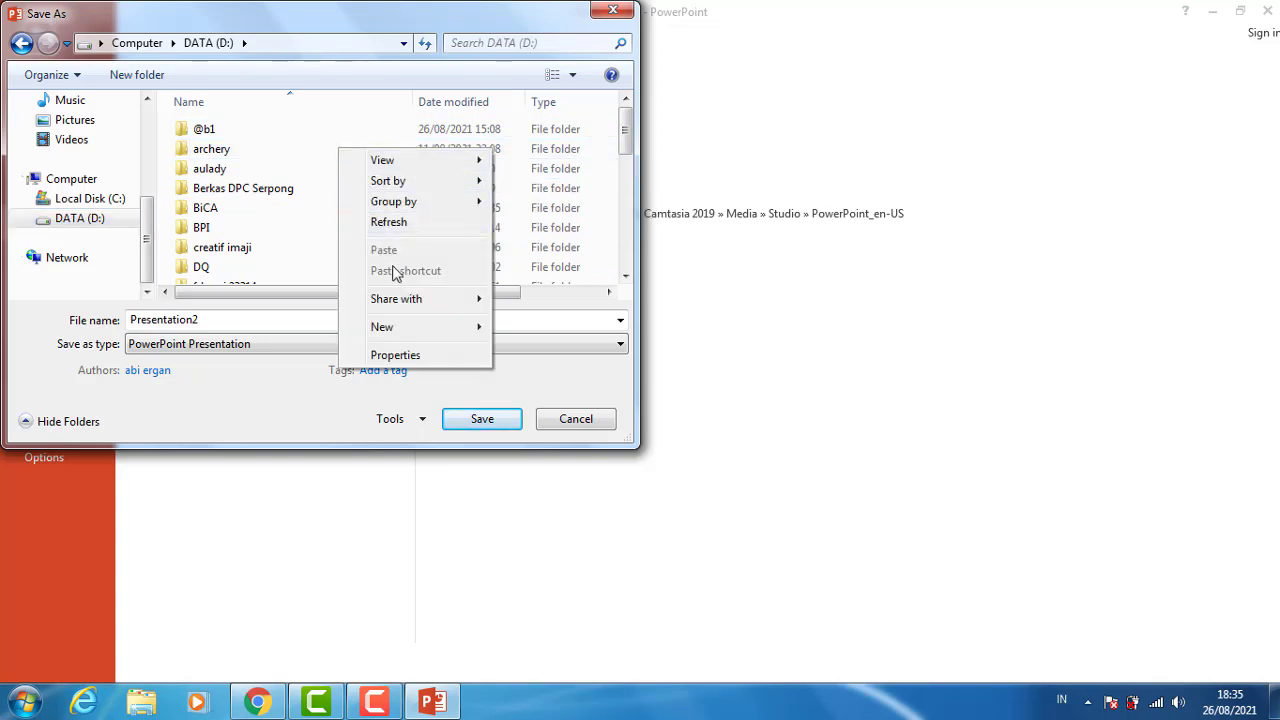
{"action": "mouse_move", "coordinate": [383, 333]}
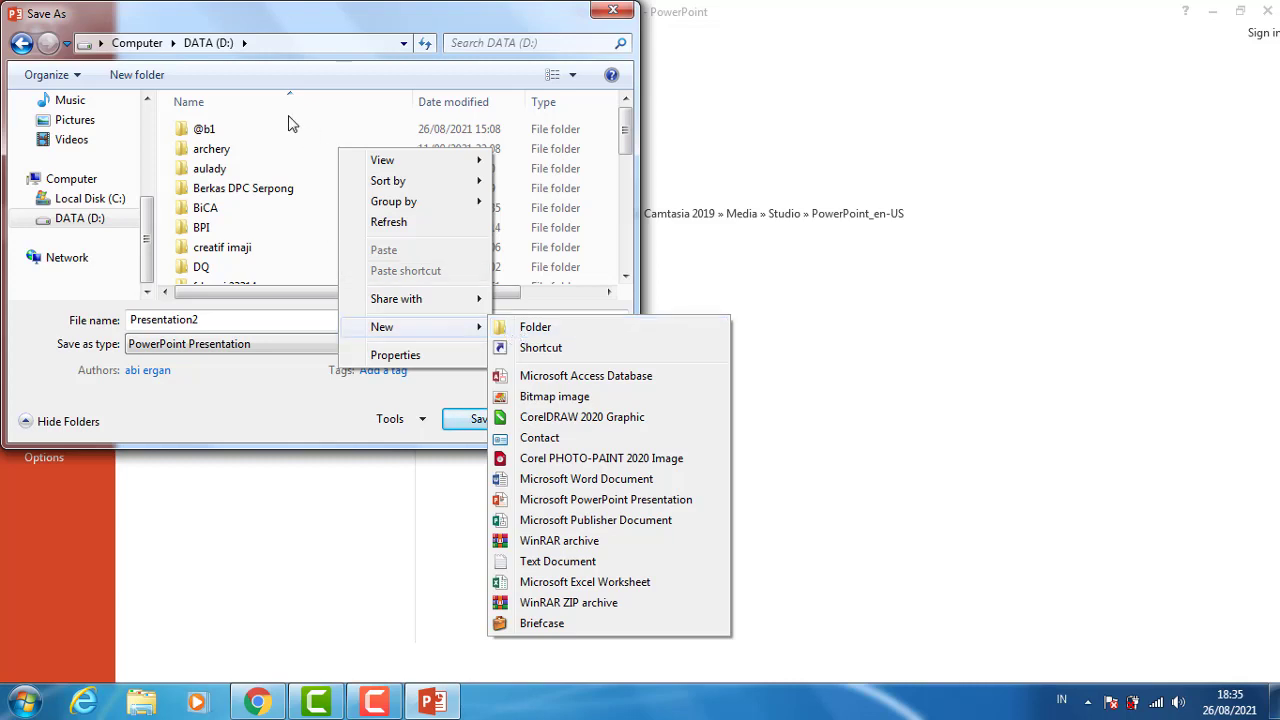
{"action": "left_click", "coordinate": [167, 138]}
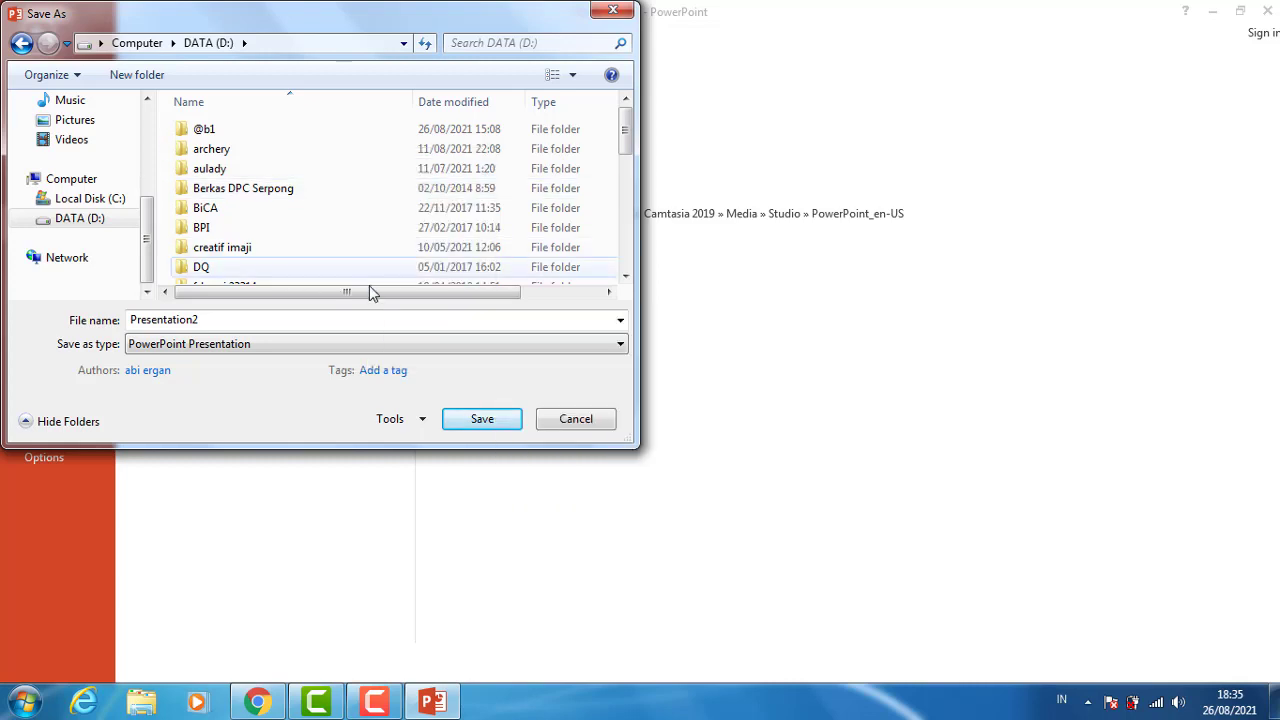
{"action": "double_click", "coordinate": [199, 134]}
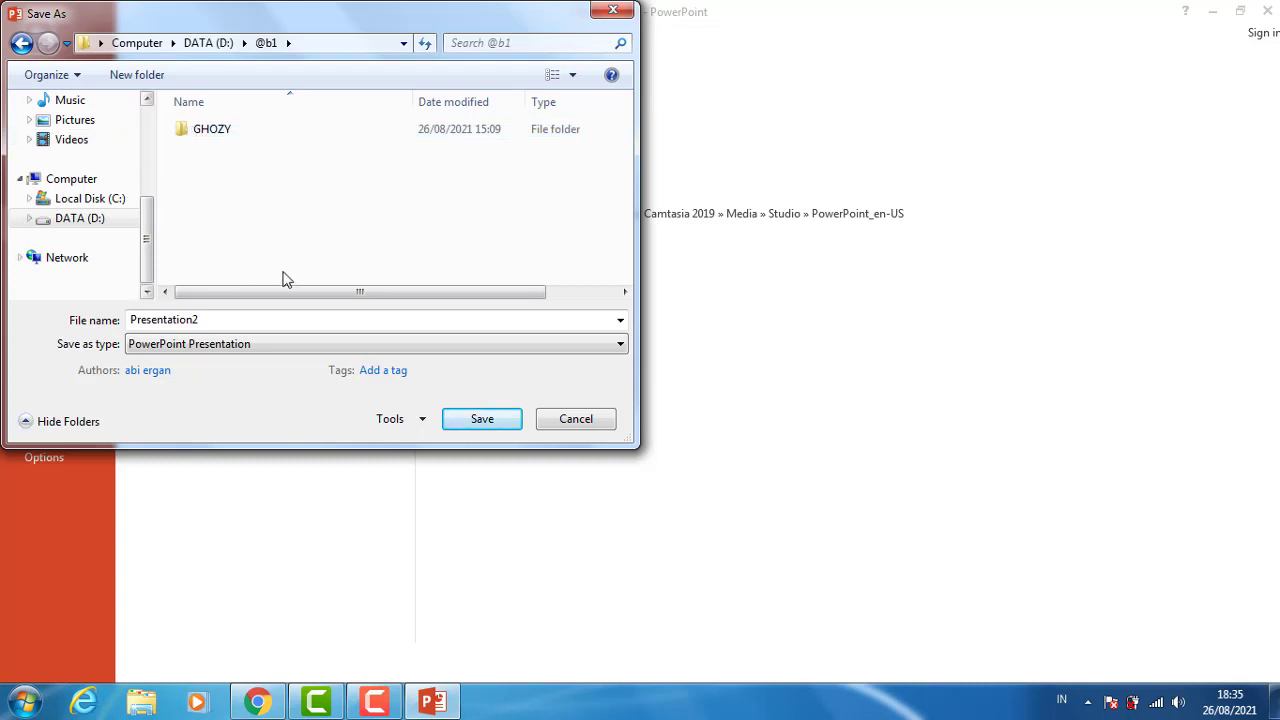
{"action": "right_click", "coordinate": [262, 178]}
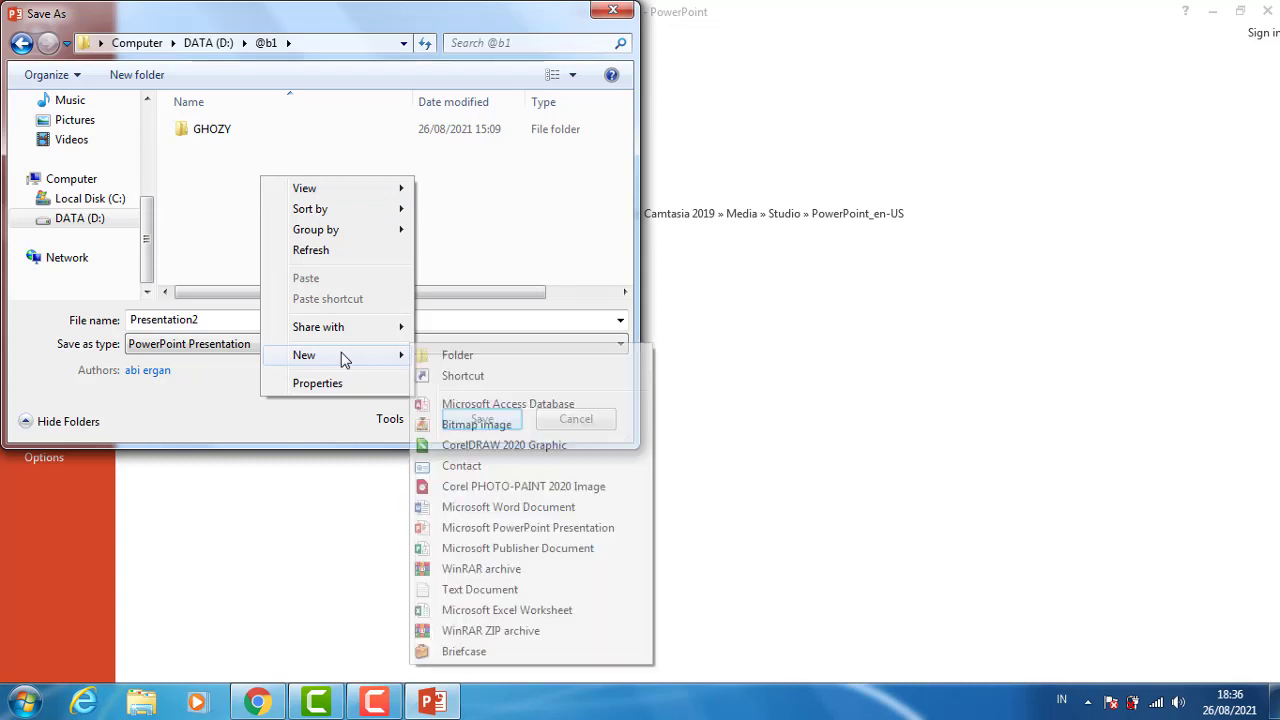
{"action": "mouse_move", "coordinate": [341, 359]}
{"action": "left_click", "coordinate": [462, 356]}
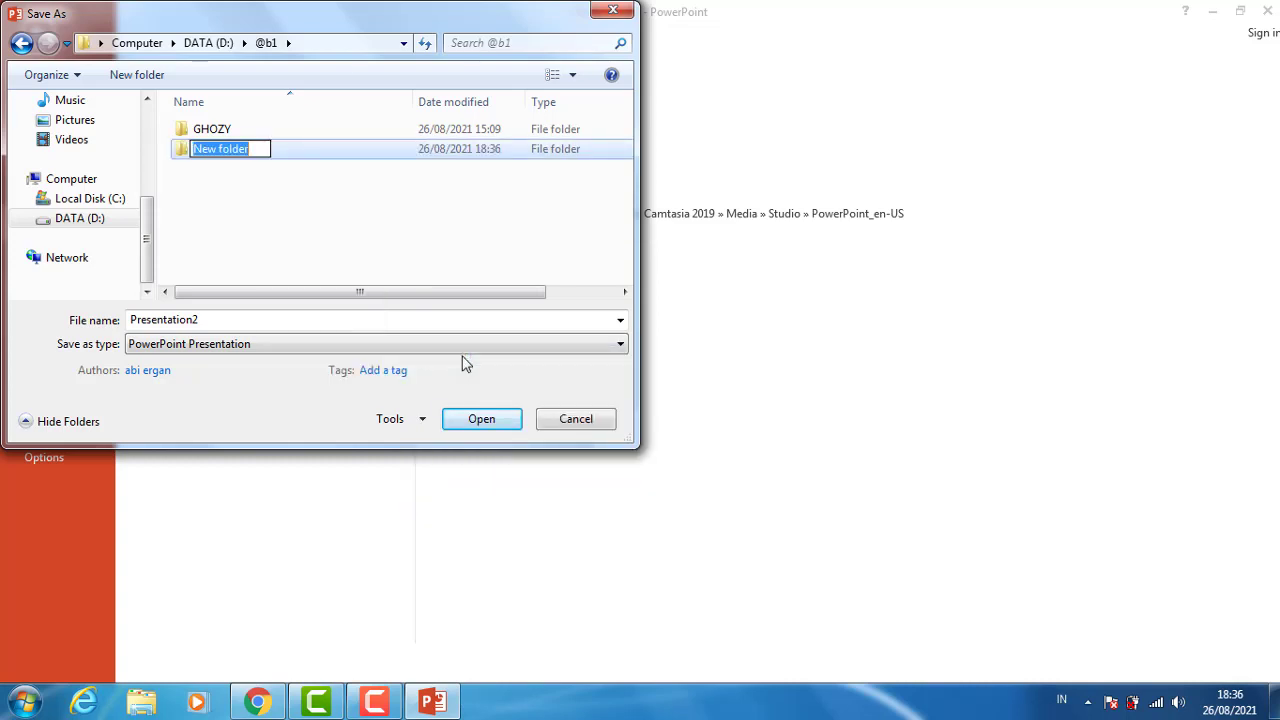
{"action": "type", "text": "TIK kela"}
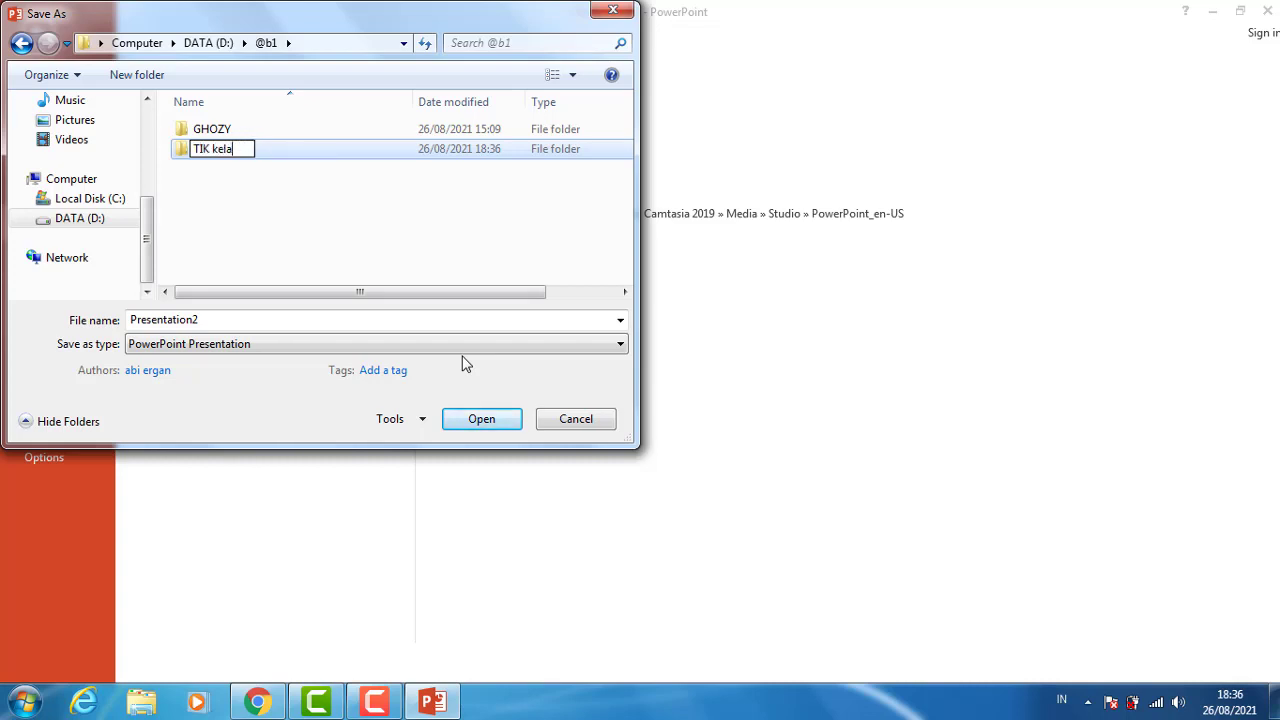
{"action": "type", "text": "5"}
{"action": "left_click", "coordinate": [300, 214]}
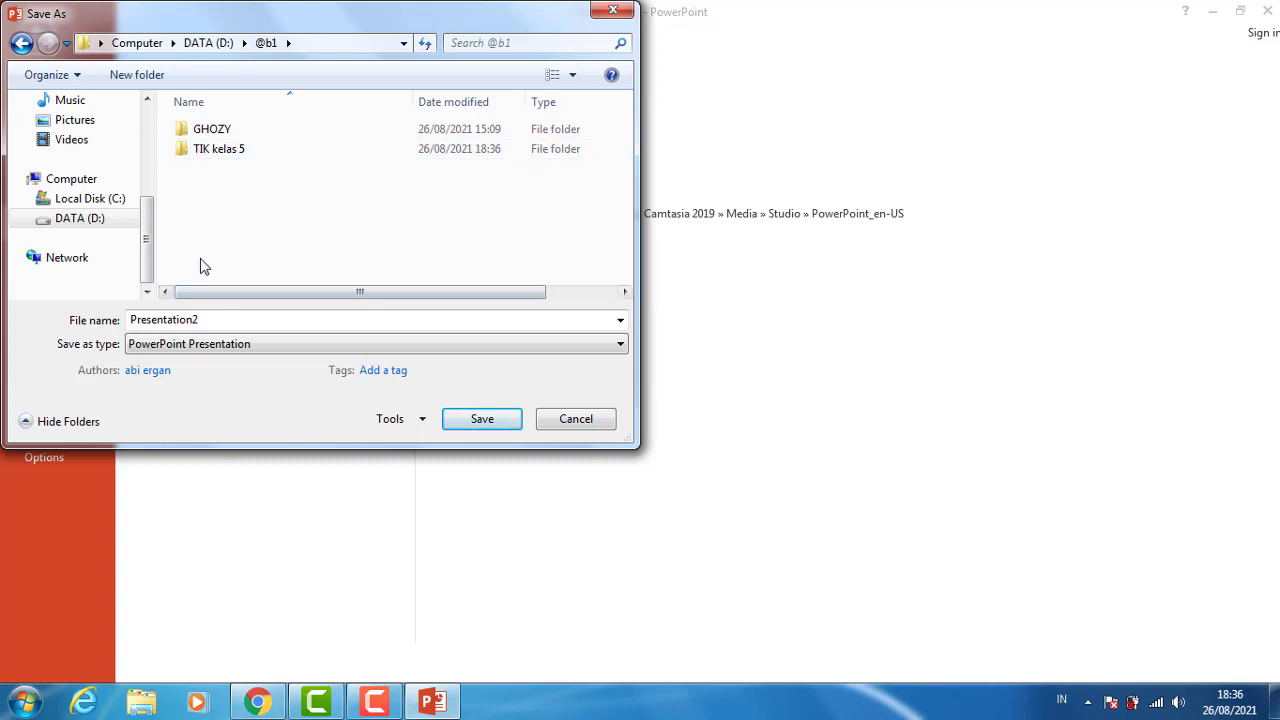
{"action": "double_click", "coordinate": [212, 154]}
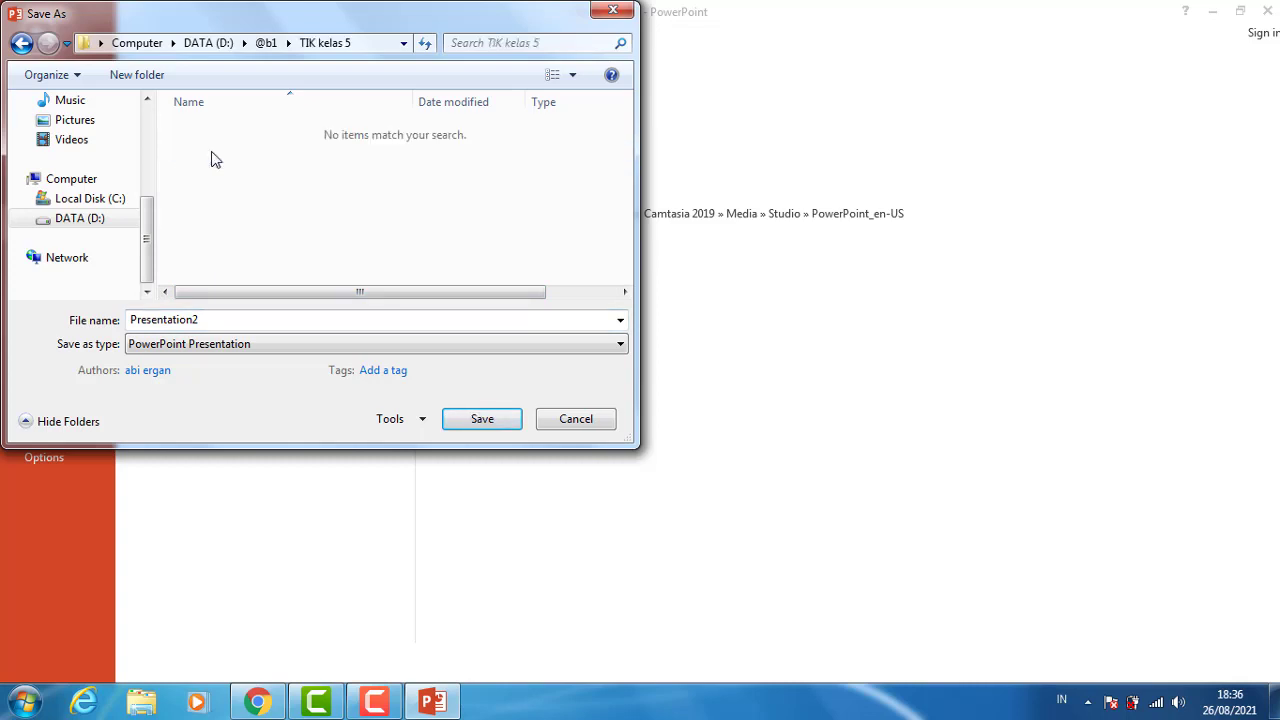
- Name the presentation "pertemuan 1_mengenal PP" and save it as a PowerPoint Presentation in the TIK kelas 5 folder
{"action": "double_click", "coordinate": [238, 322]}
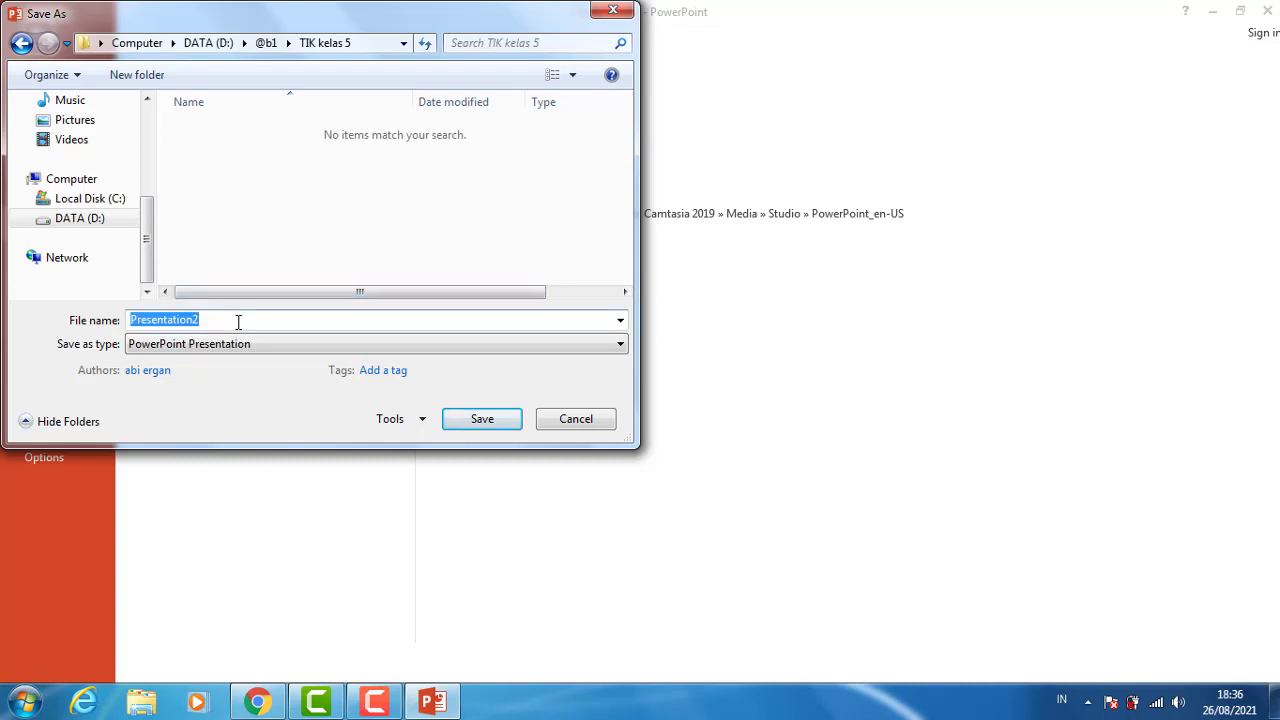
{"action": "type", "text": "per"}
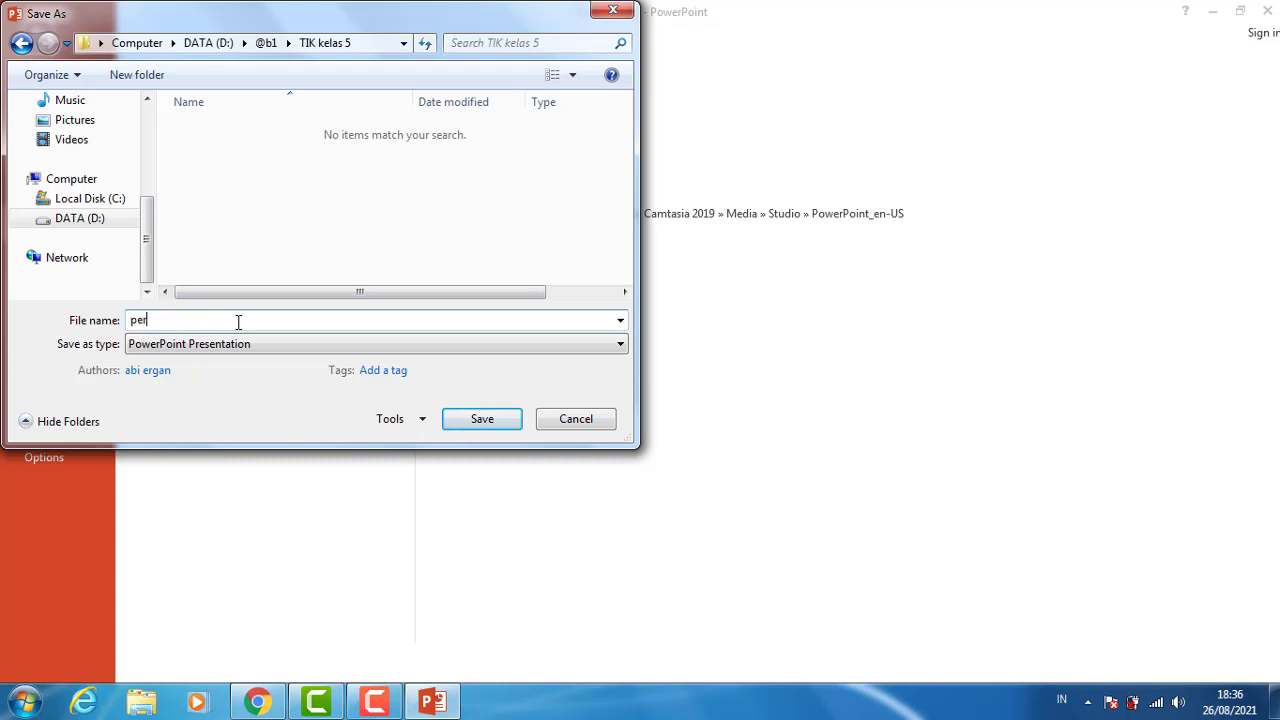
{"action": "type", "text": "temuan 1_"}
{"action": "type", "text": "mengenal PP"}
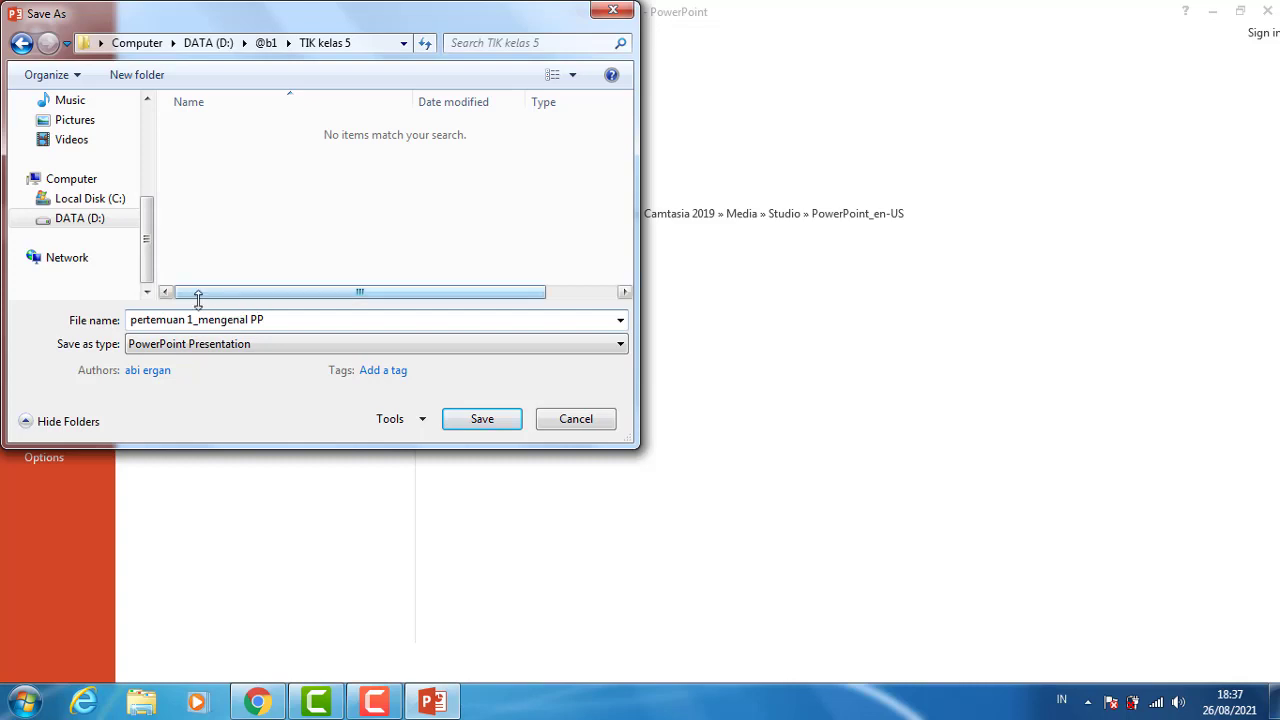
{"action": "left_click", "coordinate": [480, 419]}
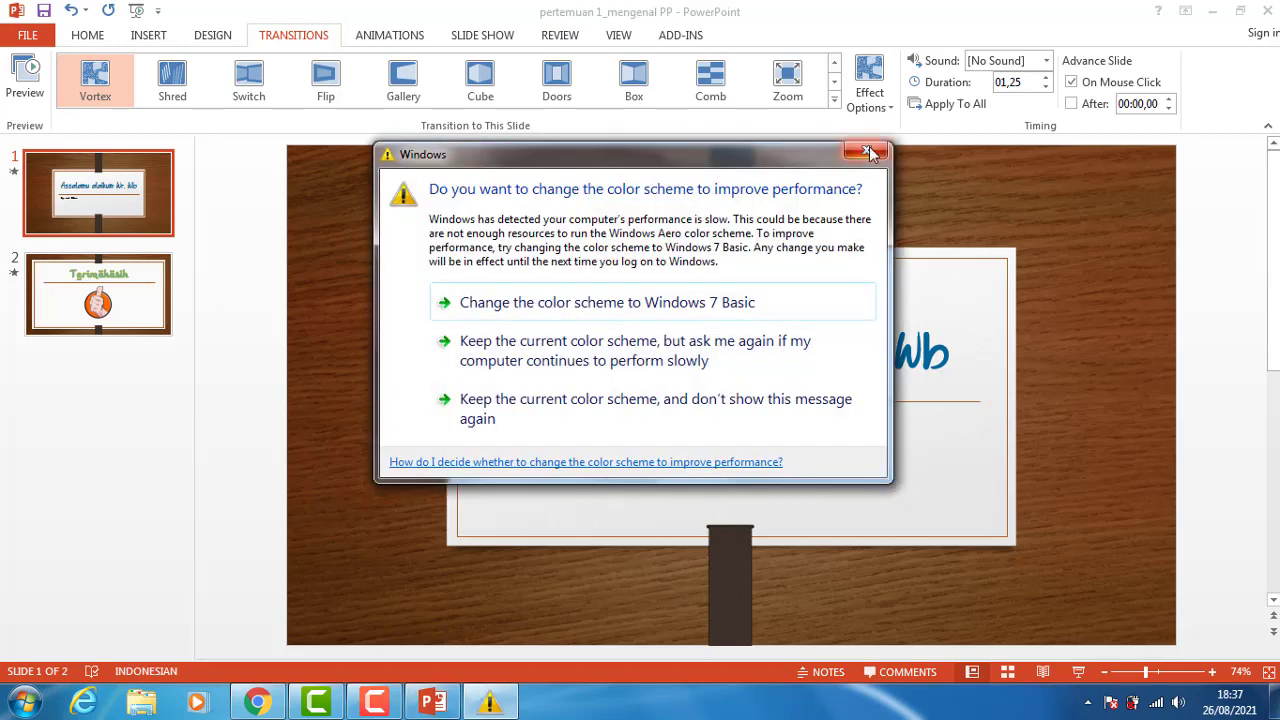
- Dismiss the Windows color scheme message without choosing an option and close the presentation
{"action": "left_click", "coordinate": [868, 151]}
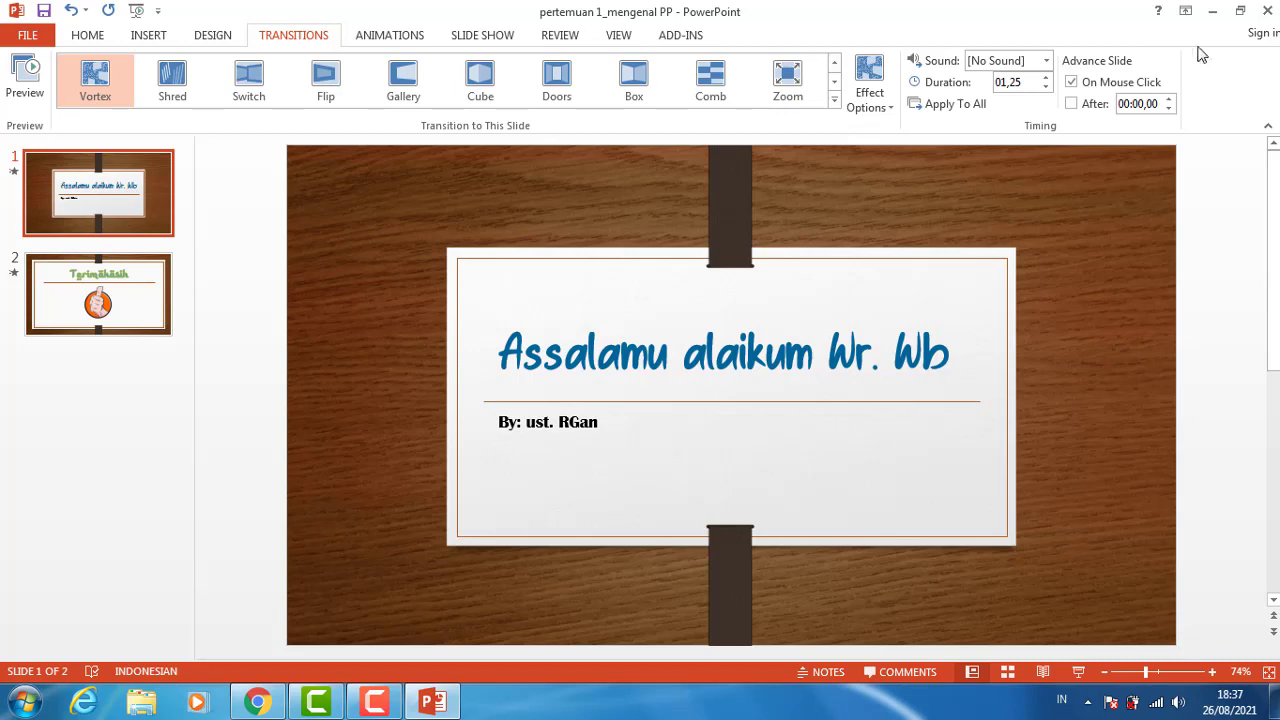
{"action": "left_click", "coordinate": [1268, 12]}
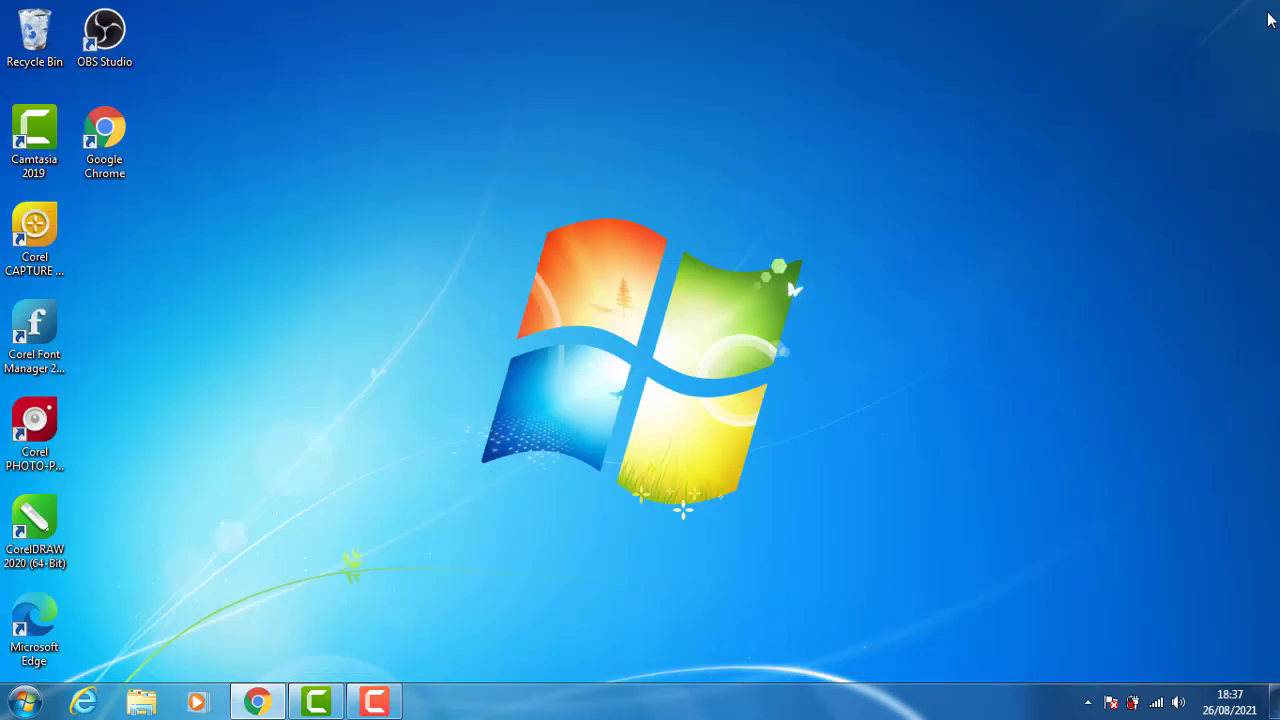